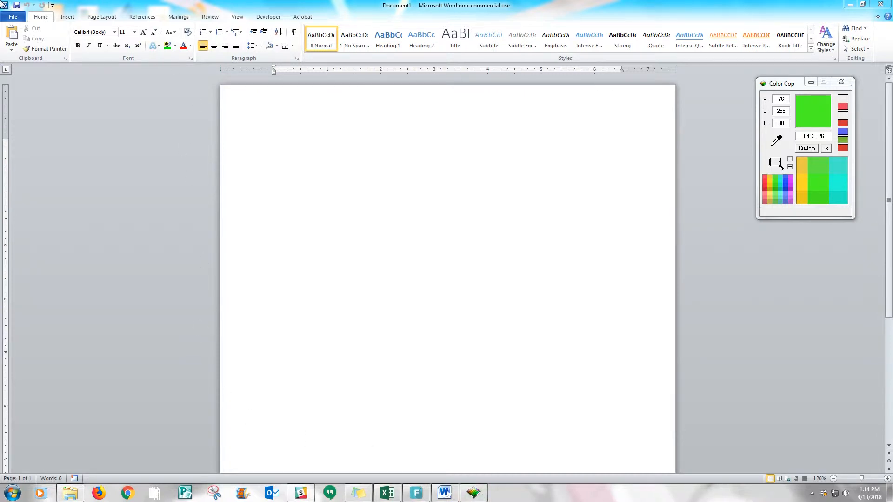
Set the document's multiple-pages layout to Book fold in Page Setup.
left_click(89, 17)
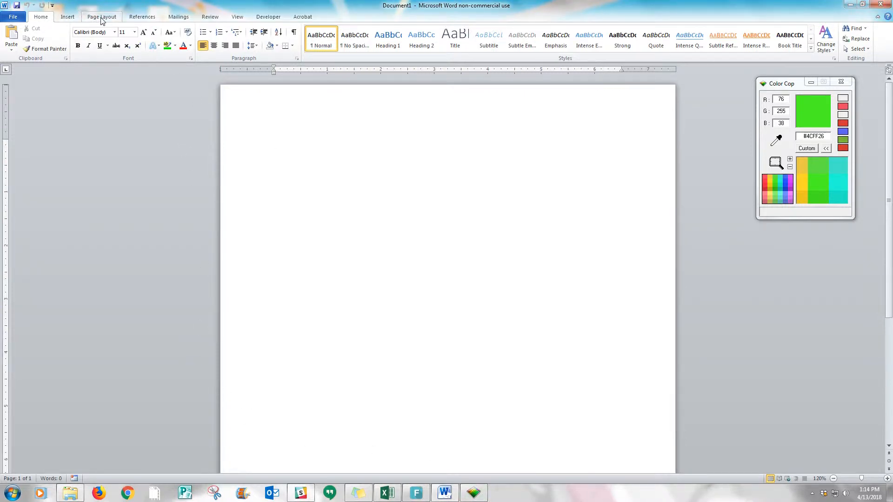
left_click(102, 17)
left_click(68, 44)
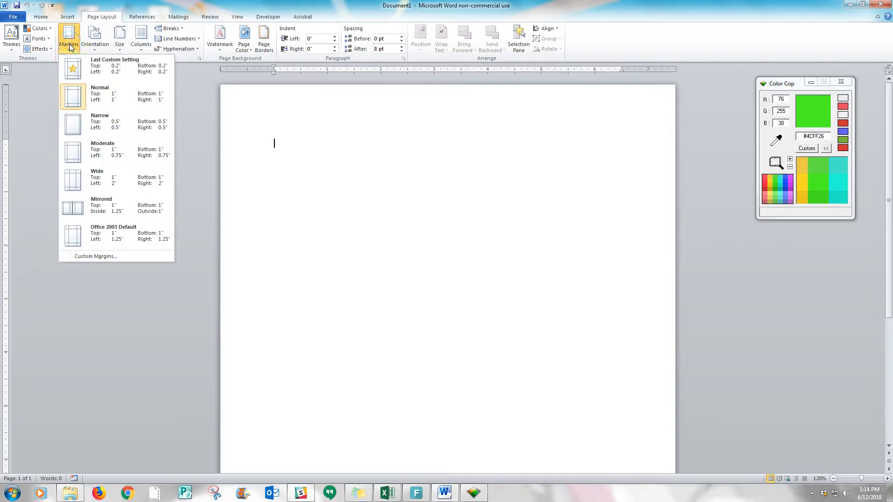
left_click(99, 257)
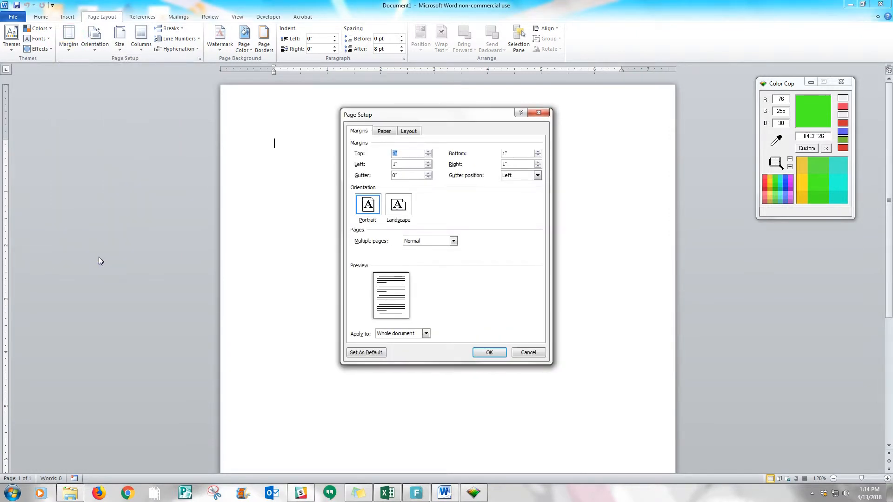
left_click(454, 241)
left_click(424, 268)
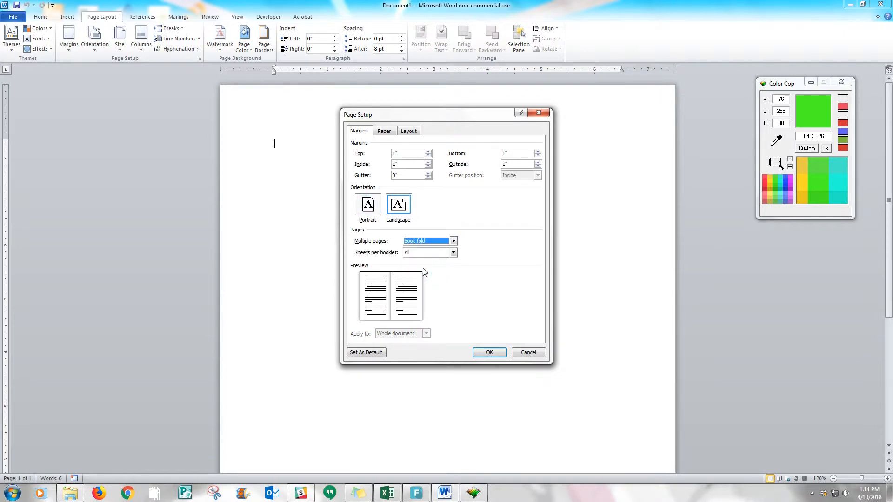
Set top, bottom, inside and outside margins to 0.2" and apply the page setup.
left_click(404, 153)
left_click(429, 157)
left_click(428, 156)
left_click(429, 157)
left_click(429, 156)
left_click(428, 156)
left_click(429, 156)
left_click(428, 157)
left_click(428, 157)
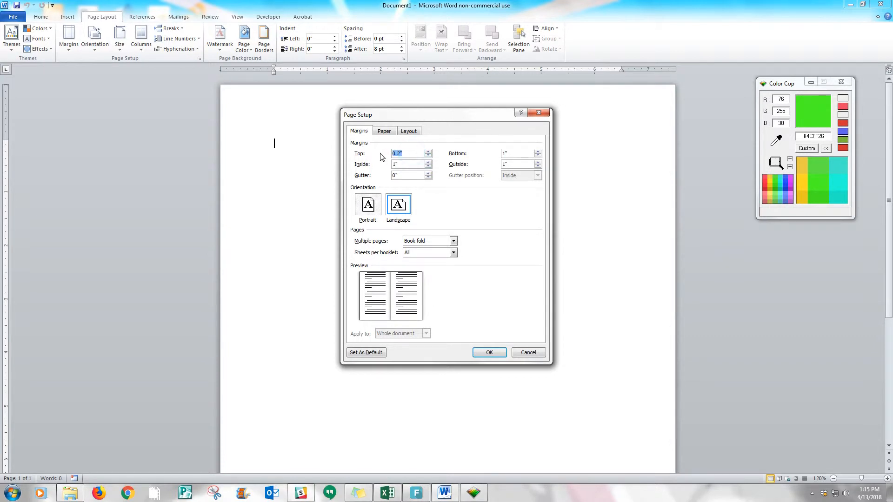
double_click(418, 166)
type("0.2\"")
double_click(519, 151)
type("0.2\"")
double_click(526, 166)
type("0.2\"")
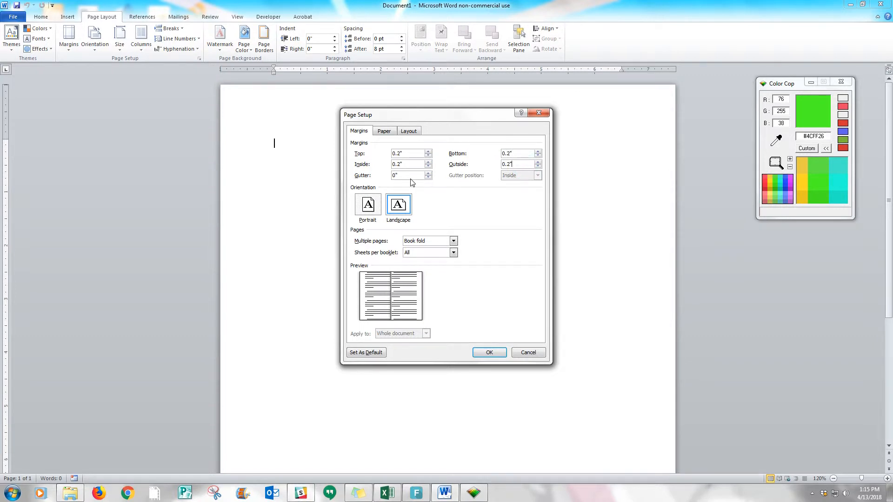
left_click(488, 354)
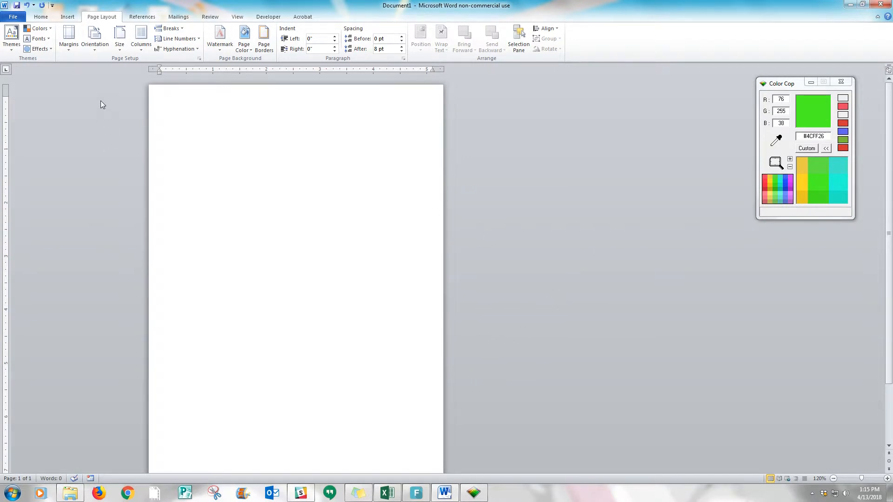
Insert Hollywood-01.jpg from the Desktop onto the first booklet page.
left_click(68, 19)
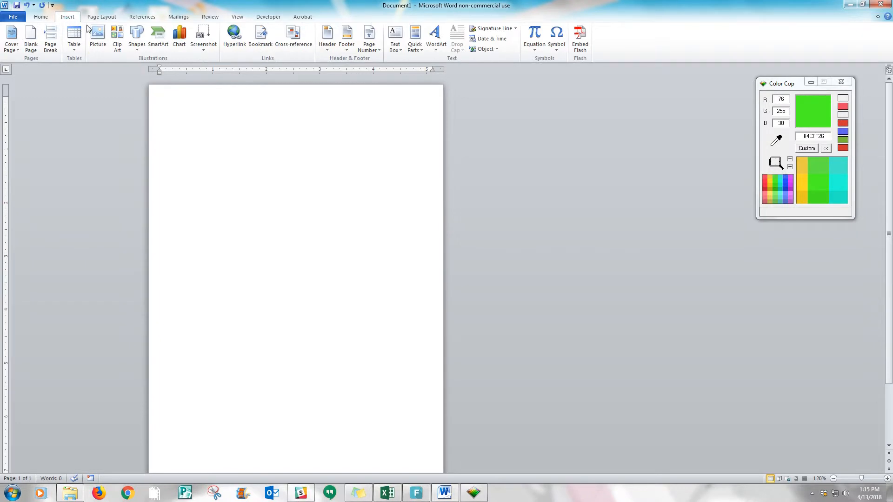
left_click(98, 36)
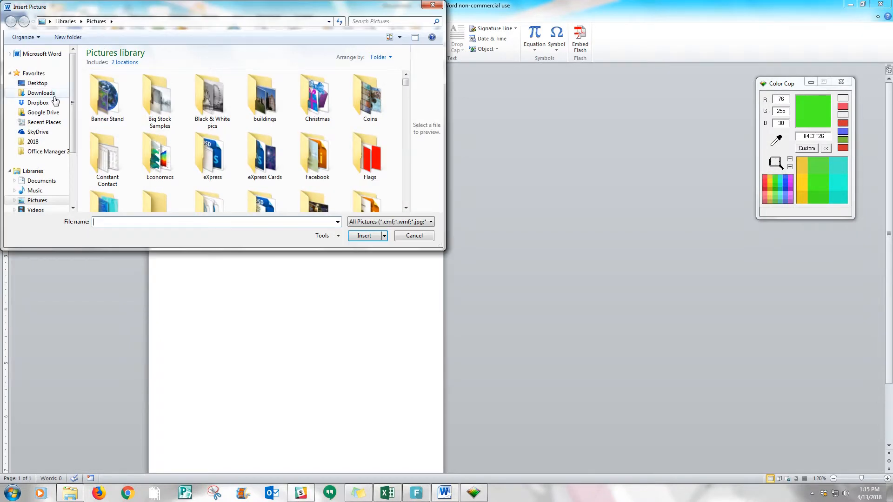
left_click(45, 84)
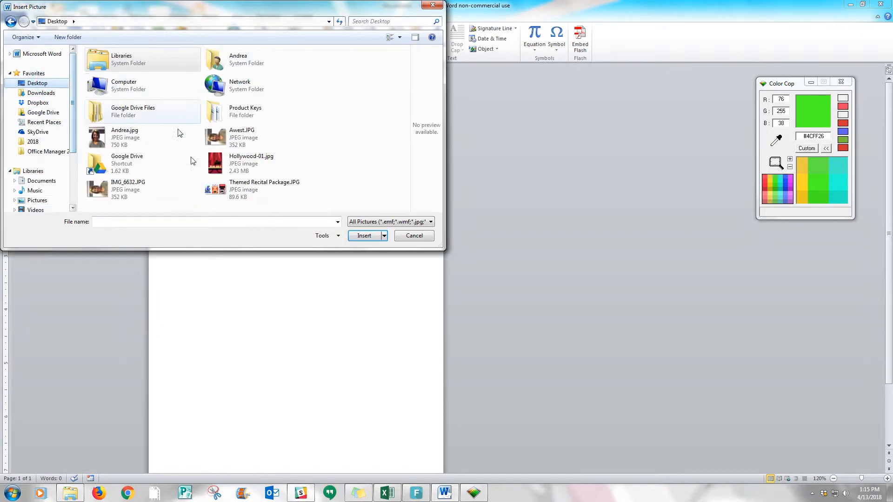
left_click(251, 160)
left_click(365, 236)
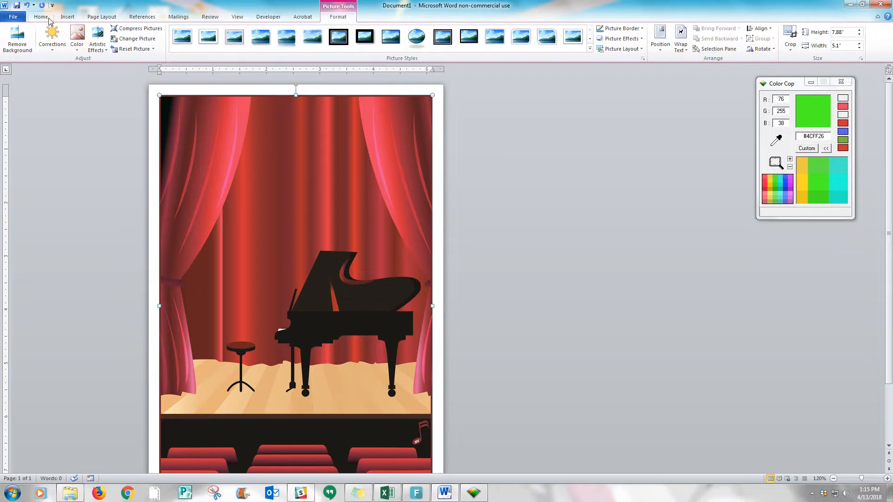
left_click(65, 18)
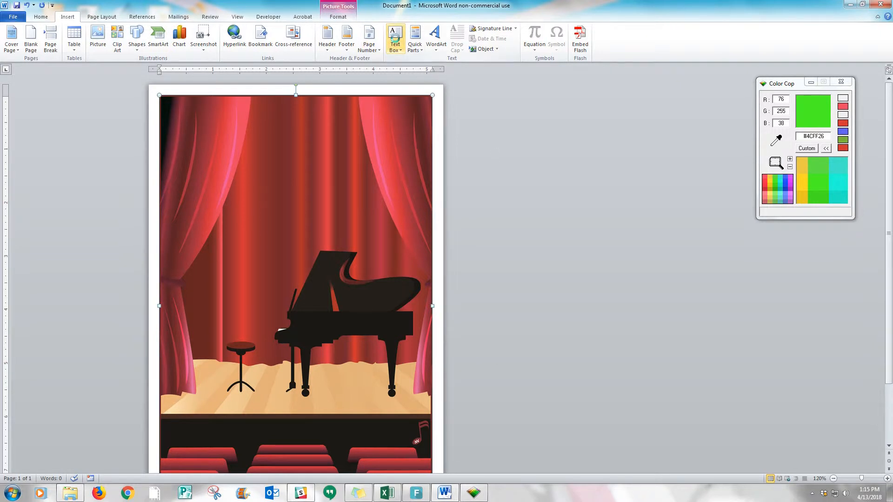
Add a simple text box reading 'Music From Hollywood!' and sample the curtain red (#E94663).
left_click(396, 42)
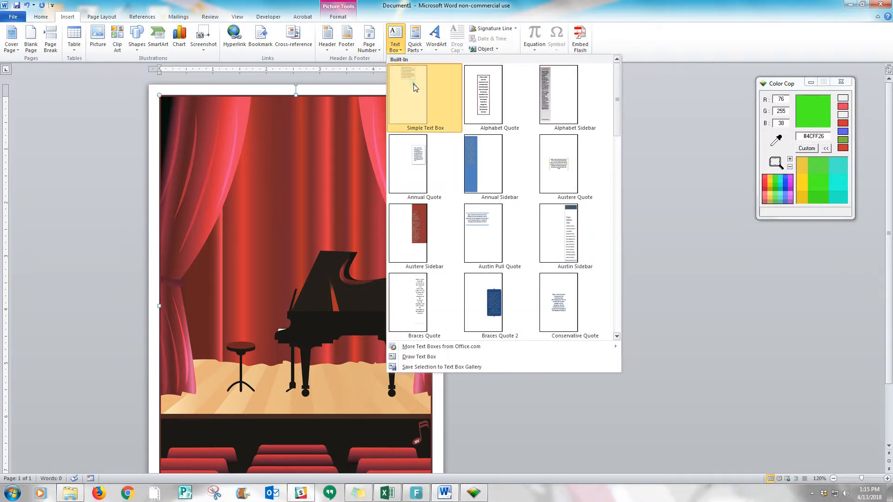
left_click(415, 88)
key("Delete")
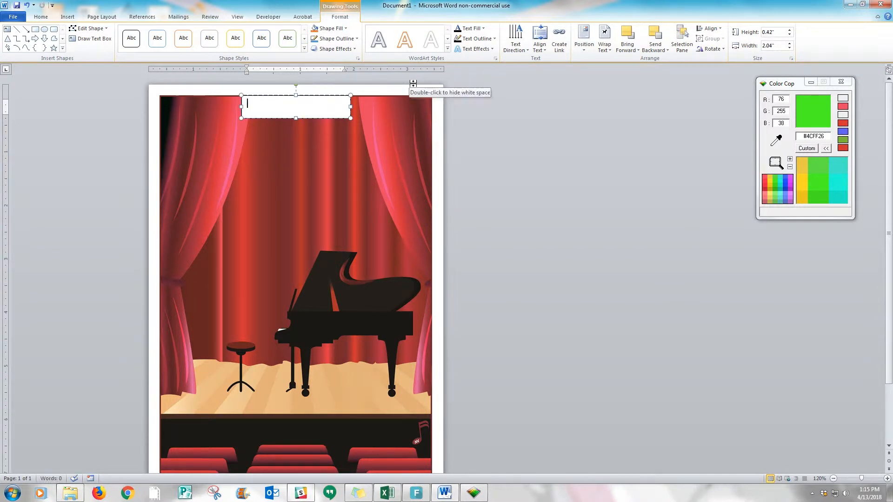
type("Music From Hollywood")
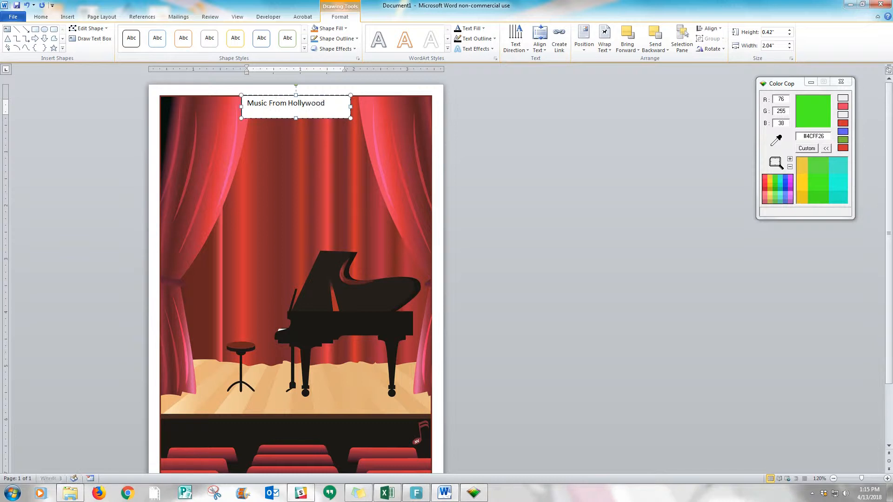
type("!")
left_click_drag(775, 140, 235, 171)
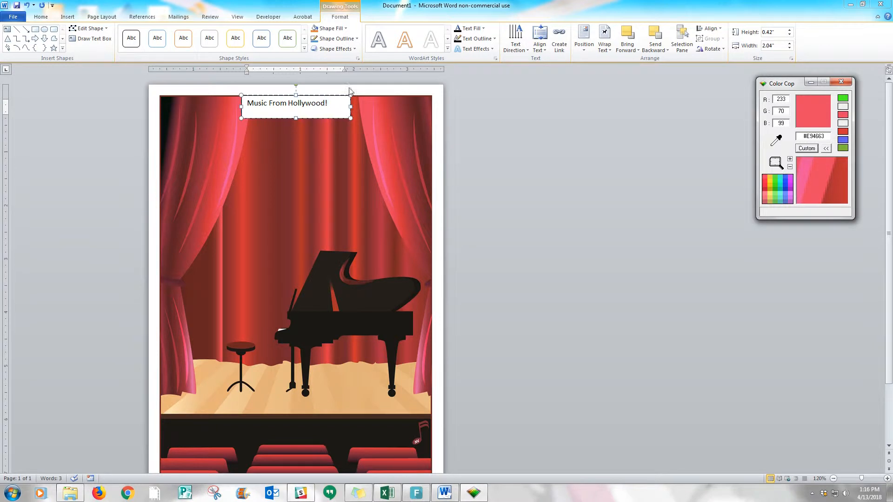
Fill the title box with RGB 233, 70, 99, move it onto the curtain and widen it.
left_click(346, 27)
left_click(346, 28)
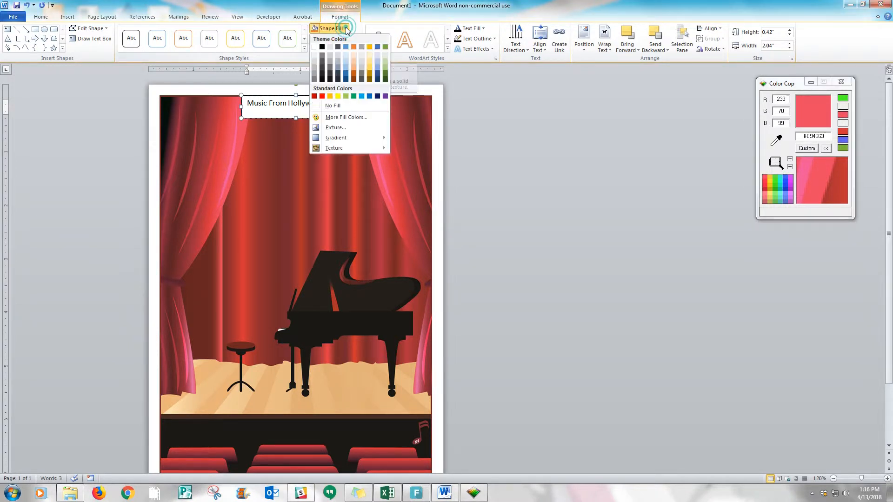
left_click(347, 117)
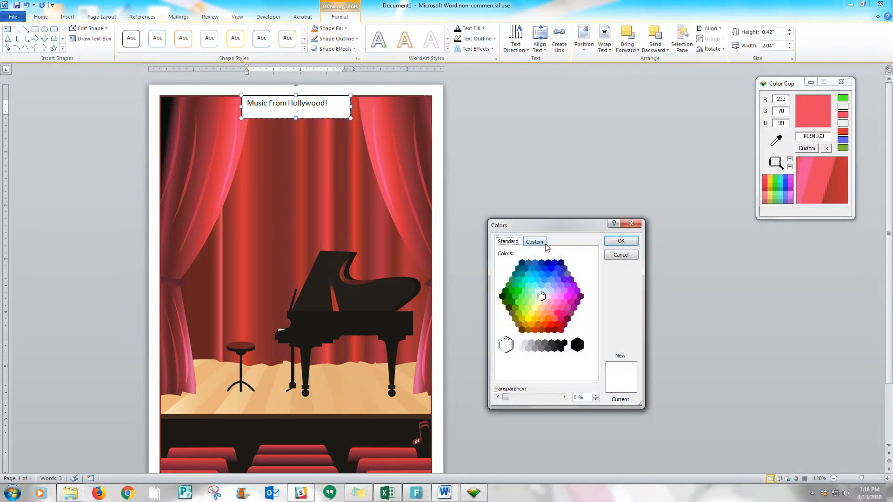
left_click(540, 242)
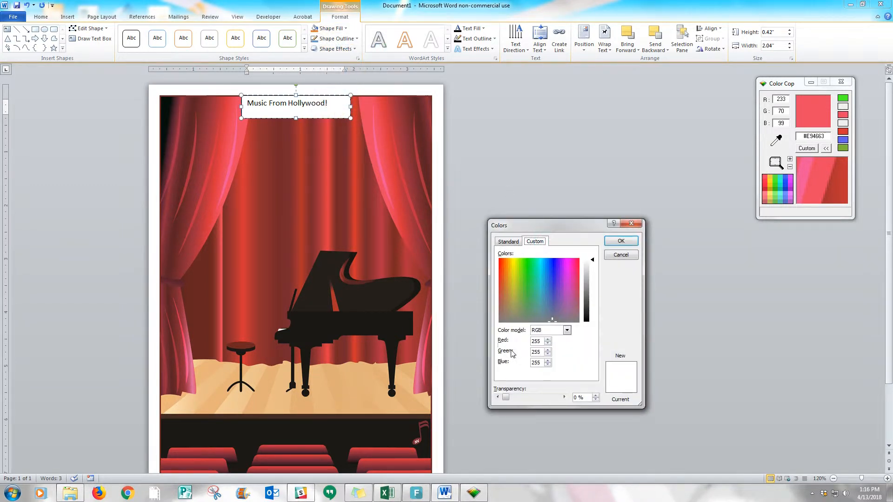
double_click(539, 342)
type("233")
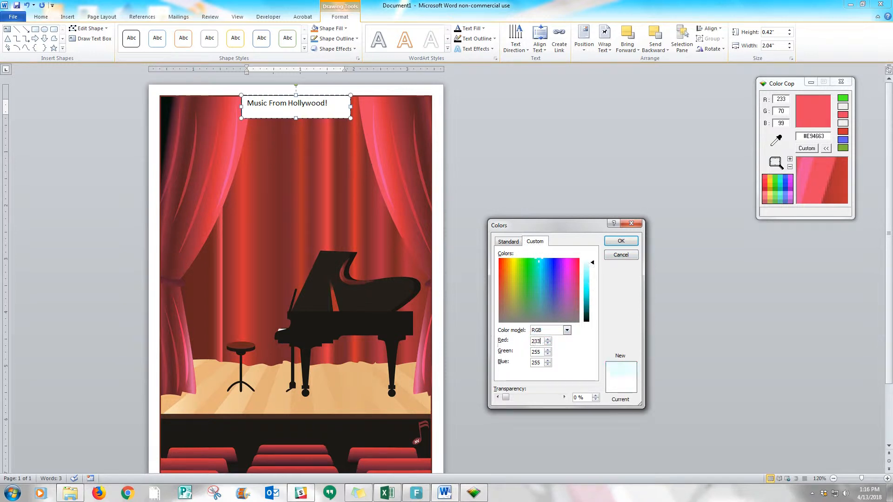
double_click(542, 353)
type("70")
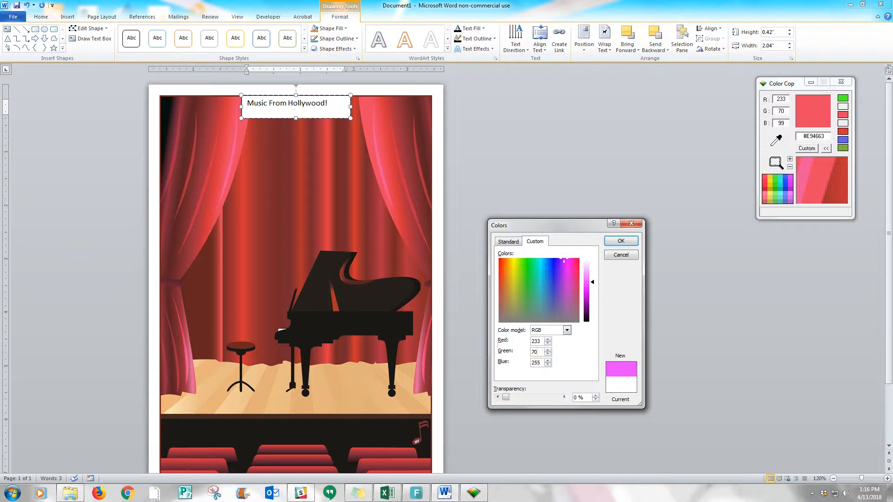
double_click(541, 366)
type("99")
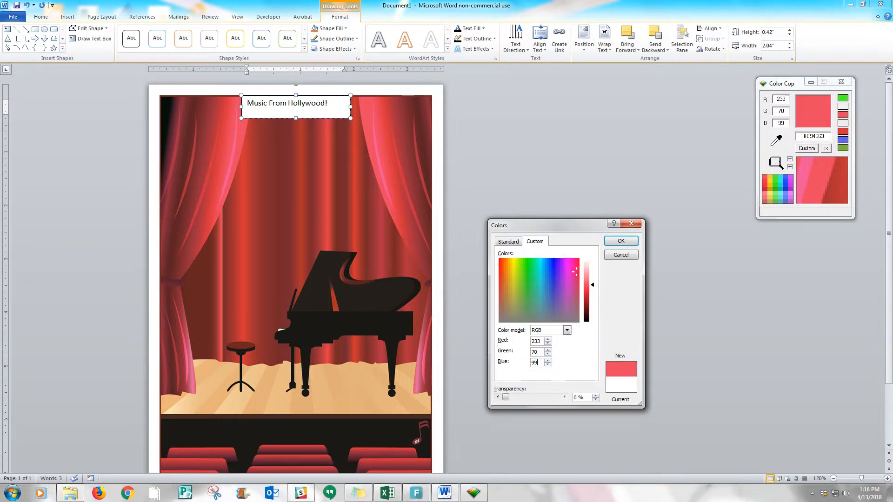
left_click(619, 241)
left_click_drag(342, 118, 379, 167)
left_click(333, 169)
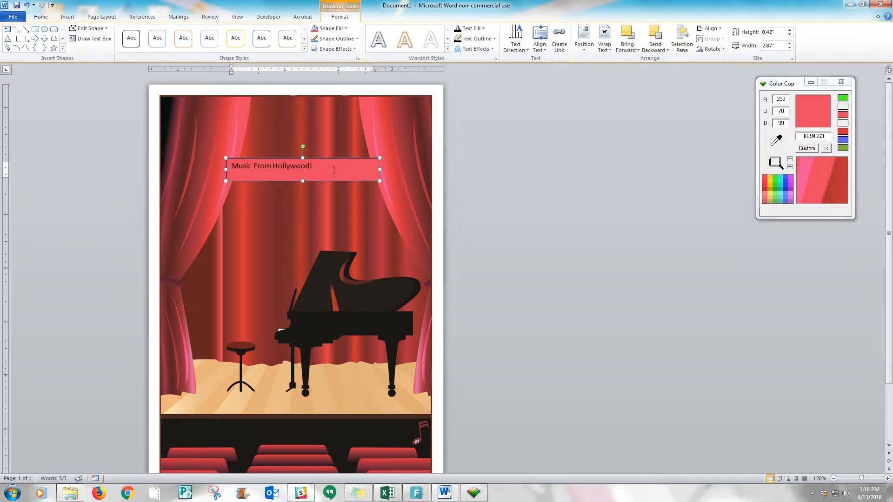
Centre the title text and set it to 26 pt Copperplate Gothic.
triple_click(318, 167)
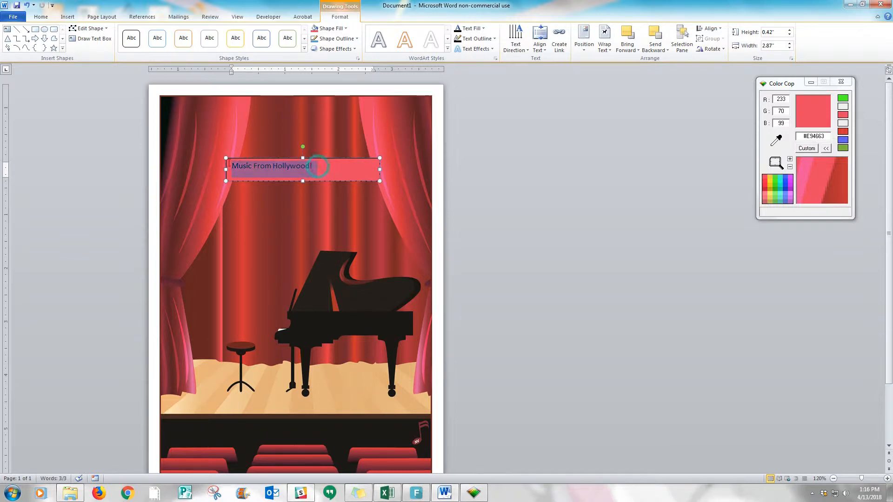
left_click(41, 18)
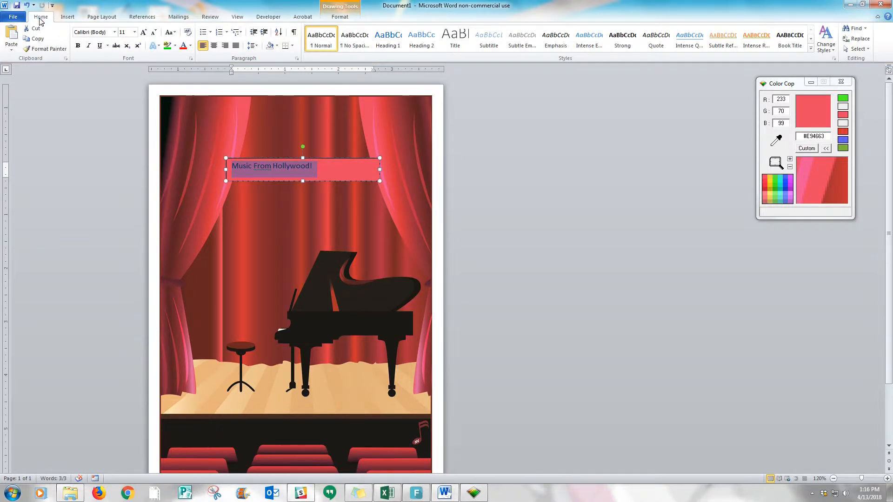
left_click(214, 46)
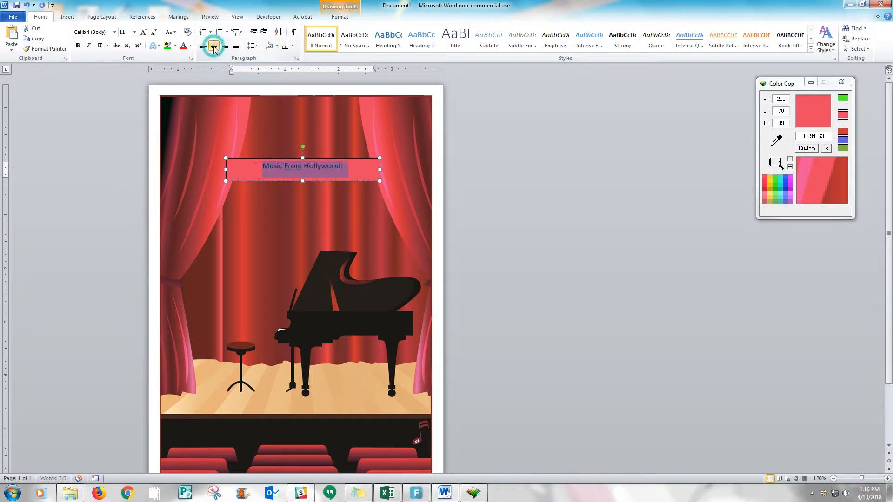
left_click(114, 32)
left_click(125, 113)
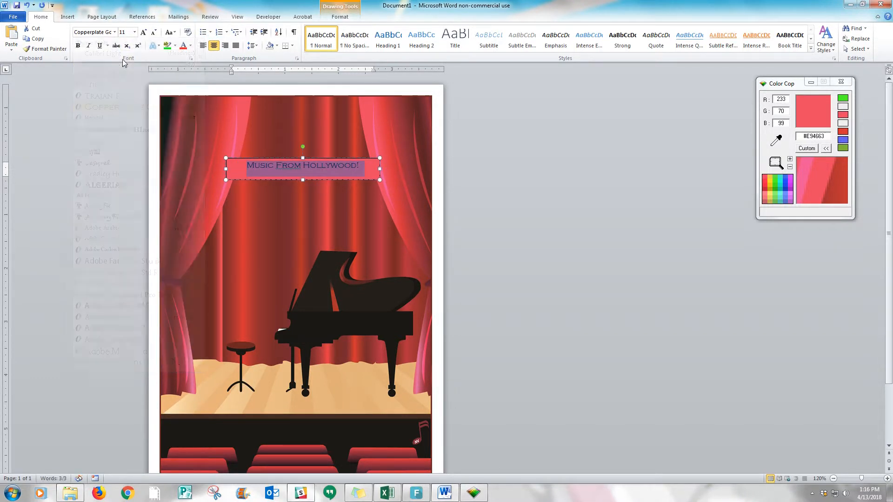
left_click(135, 33)
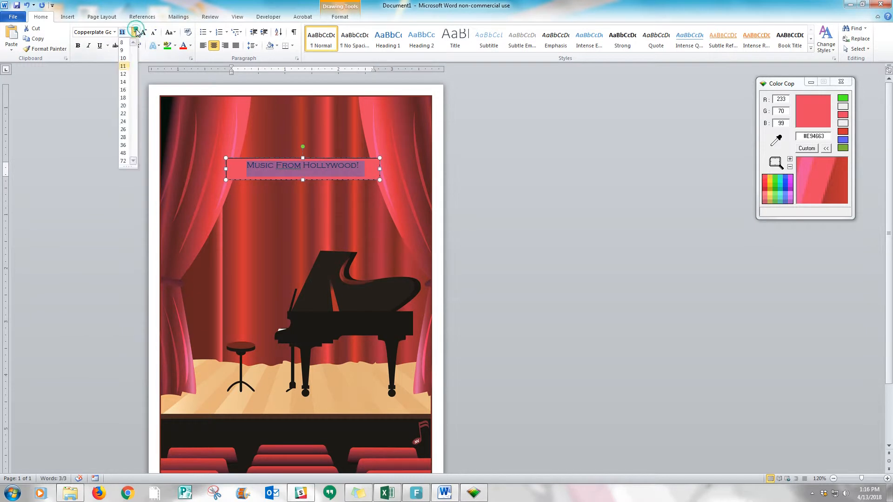
left_click(125, 129)
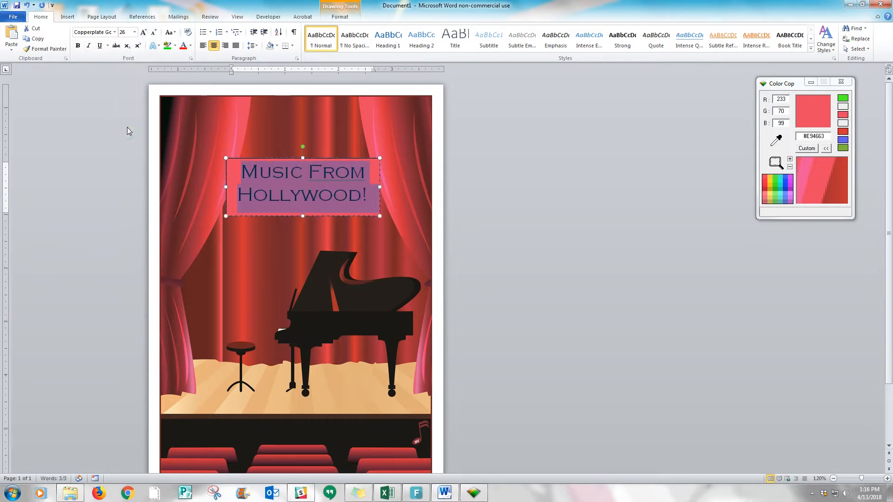
left_click(390, 161)
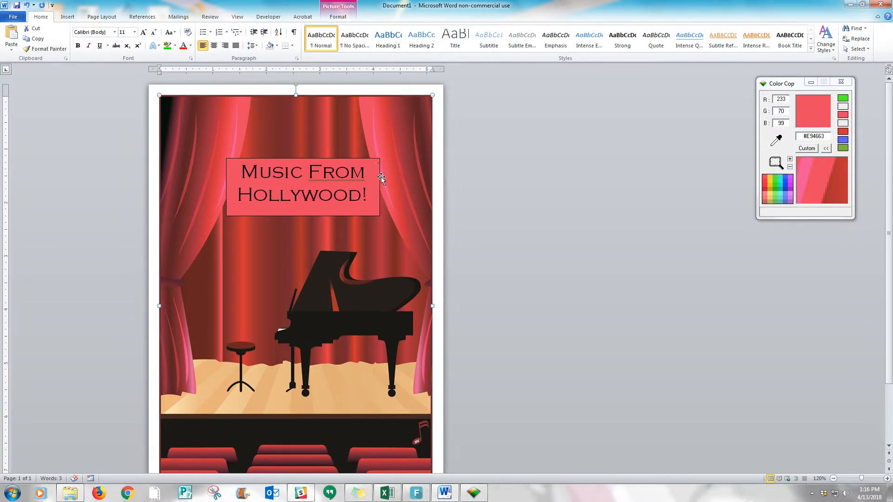
Give the title box a white shape outline.
left_click(379, 166)
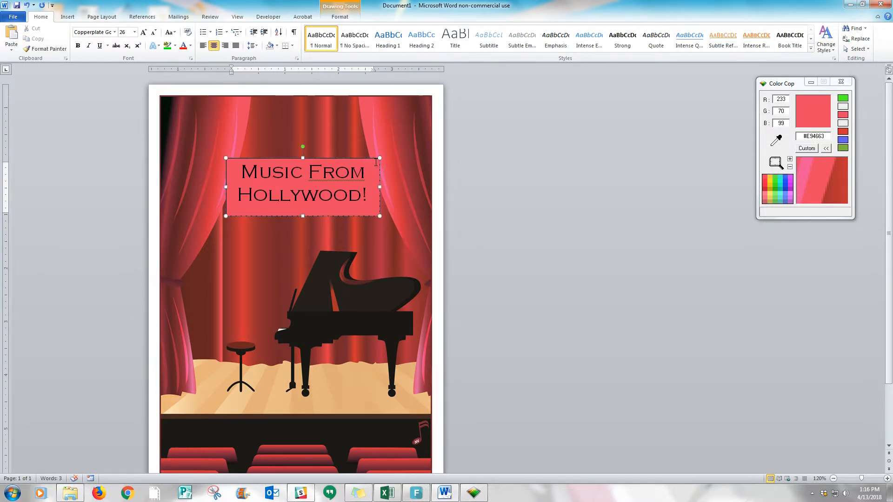
left_click(339, 18)
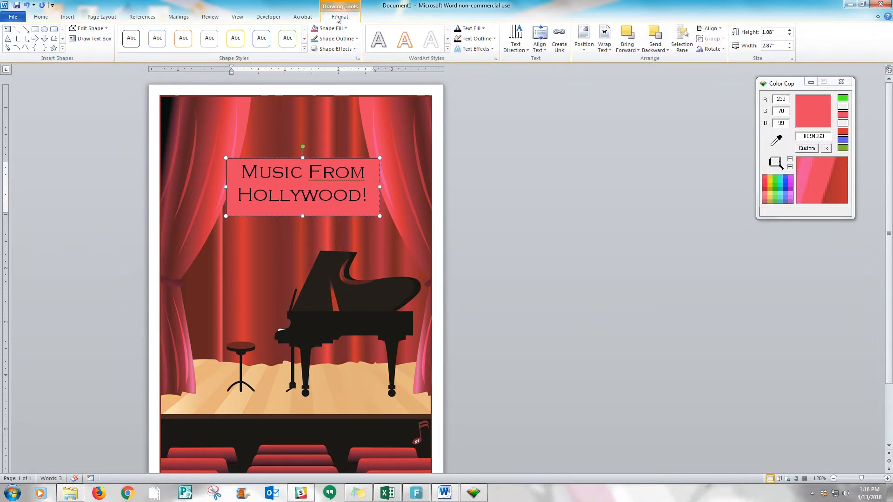
left_click(335, 39)
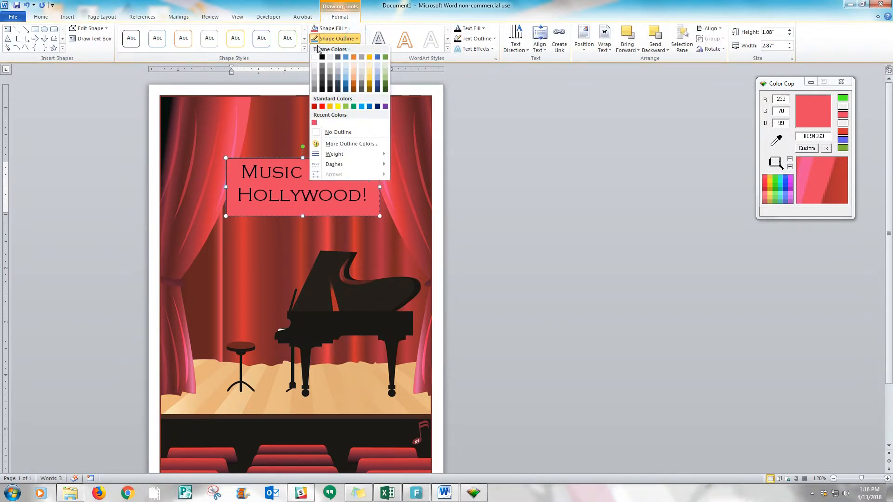
left_click(315, 58)
left_click(386, 166)
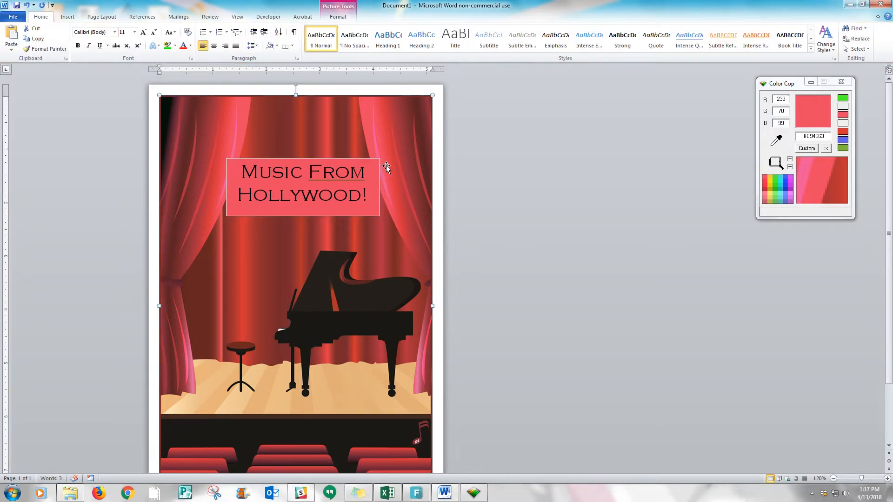
Add an empty simple text box with no fill and no outline to the cover.
left_click(65, 18)
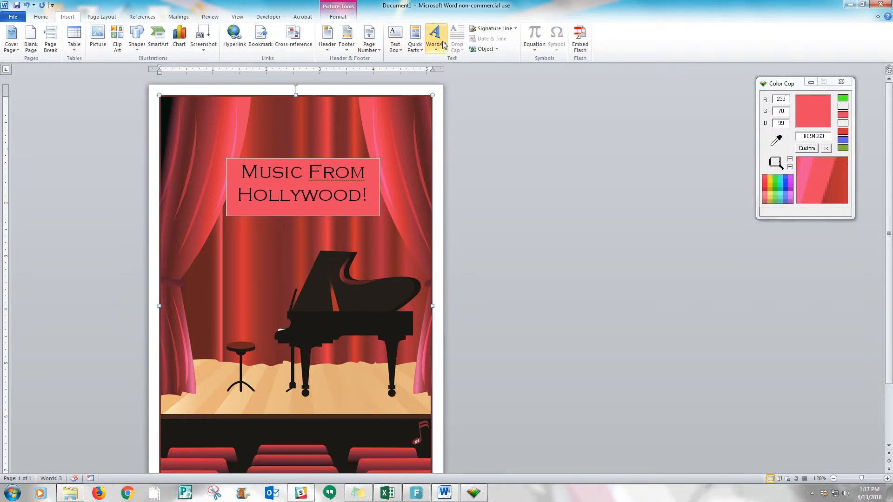
left_click(396, 46)
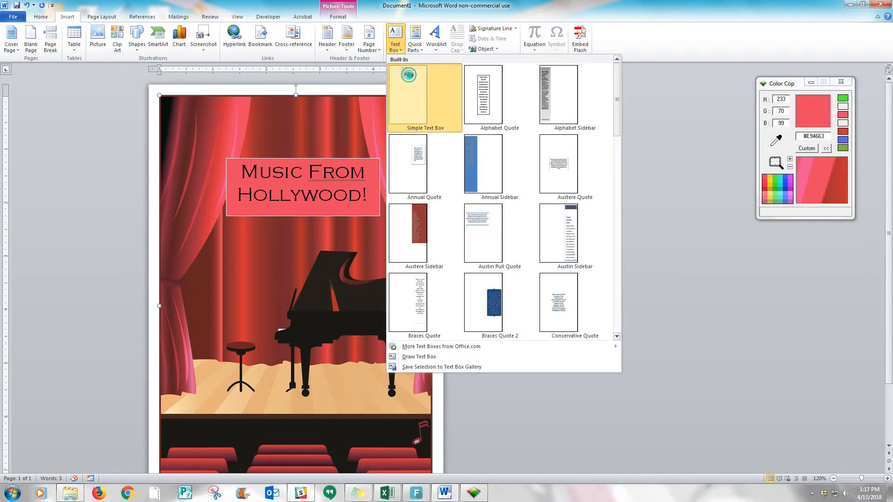
left_click(408, 76)
key("Delete")
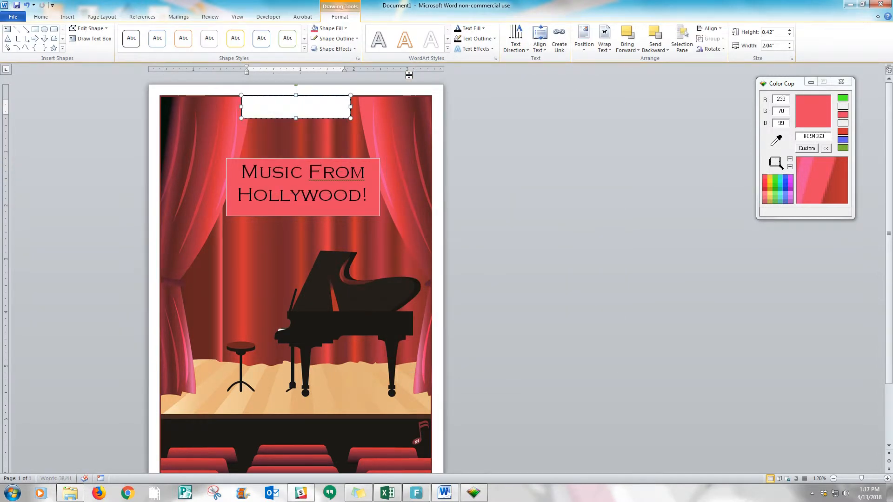
left_click(346, 29)
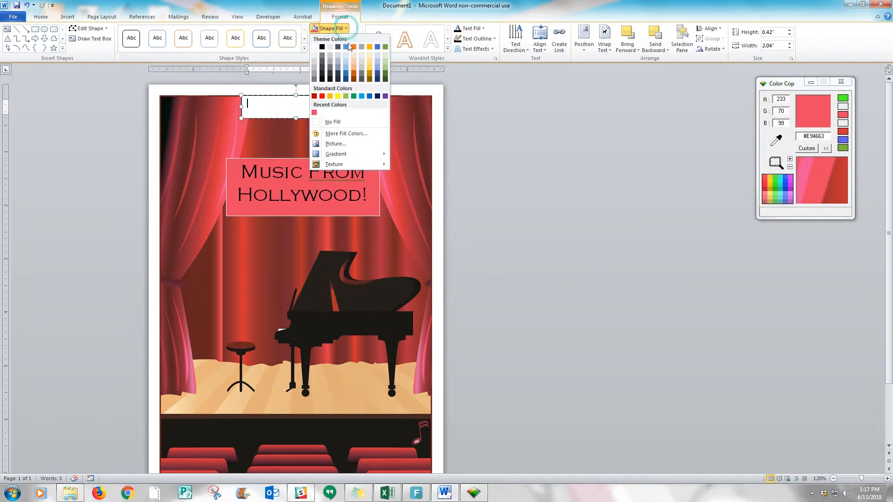
left_click(345, 116)
left_click(351, 40)
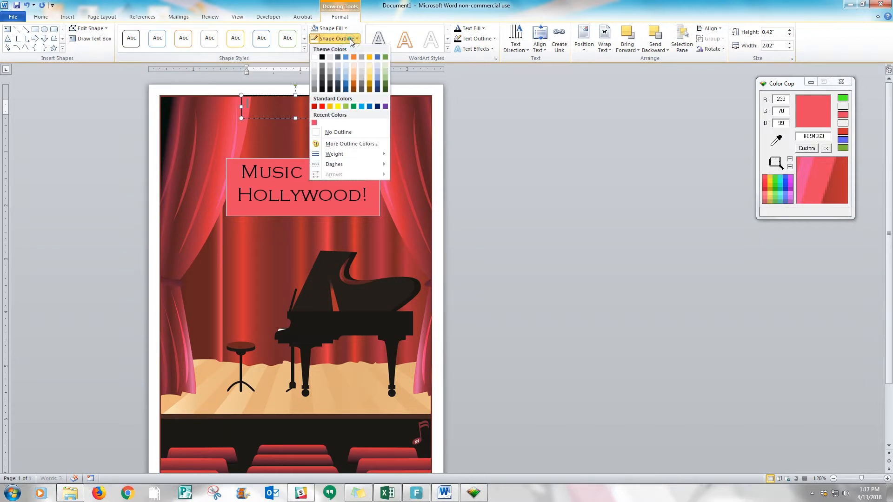
left_click(346, 132)
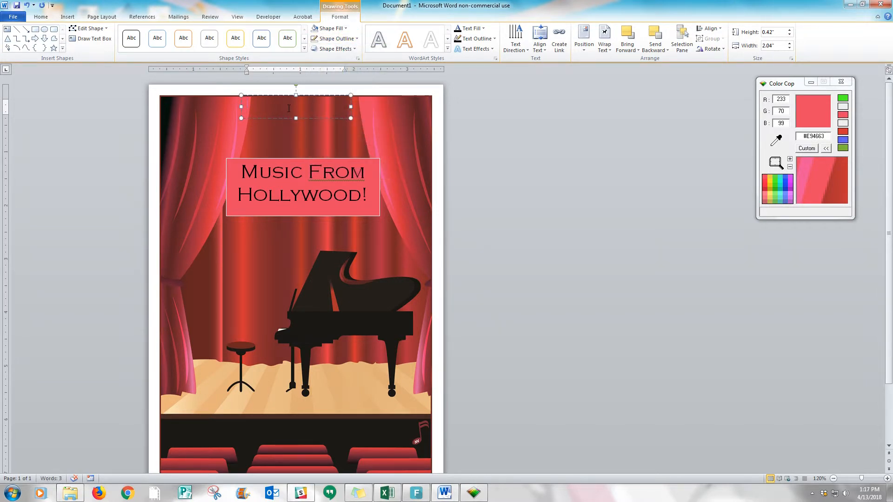
Type 'Piano Recital', centred in white 14 pt Copperplate Gothic, and drag it above the seats.
type("no Recital")
left_click_drag(295, 103, 246, 102)
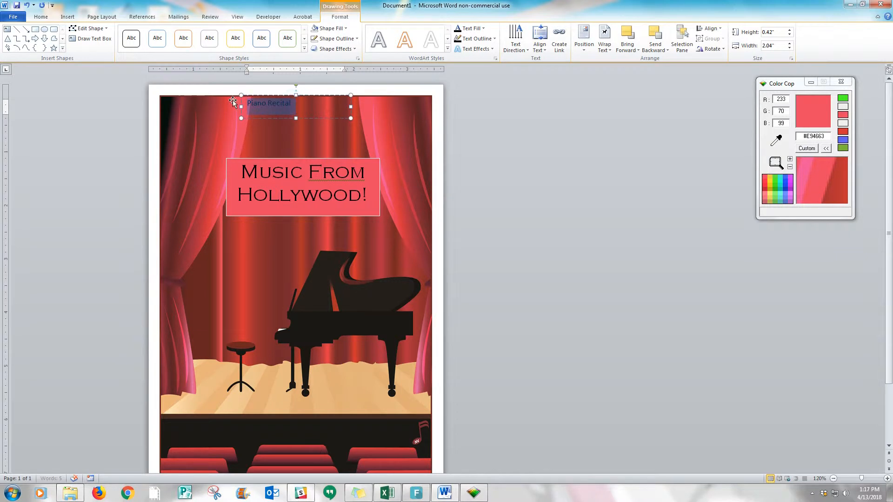
left_click(42, 17)
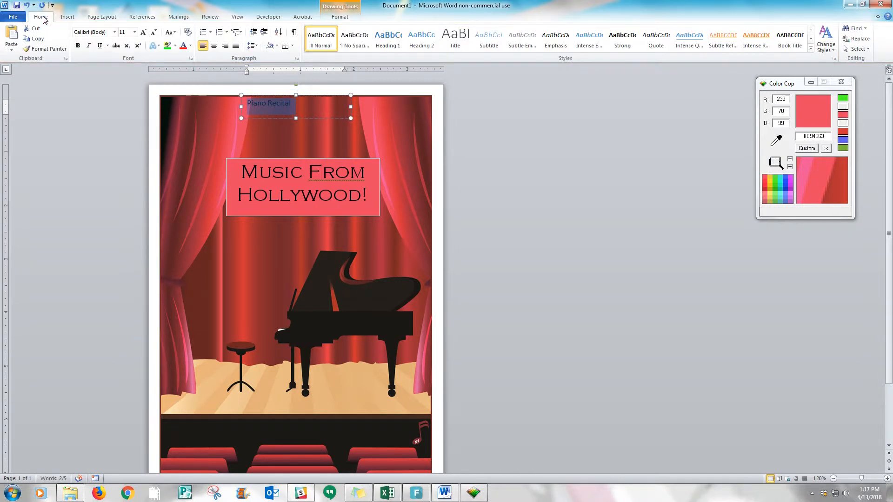
left_click(214, 45)
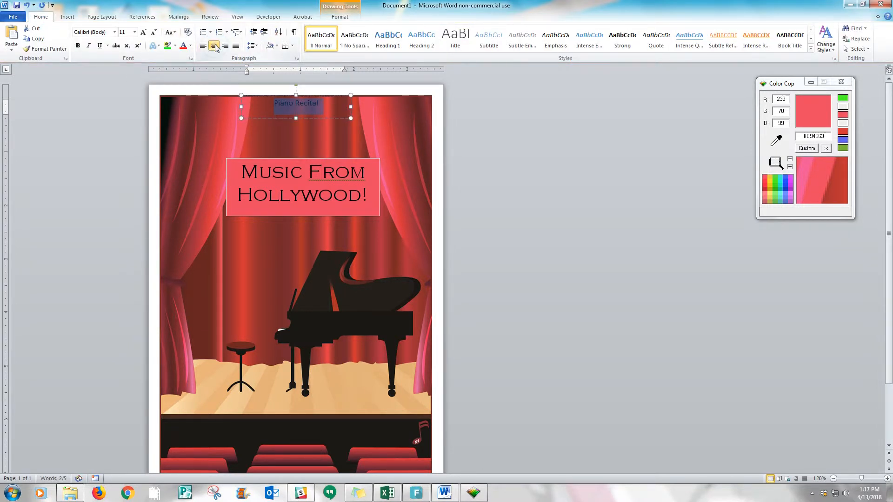
left_click(190, 45)
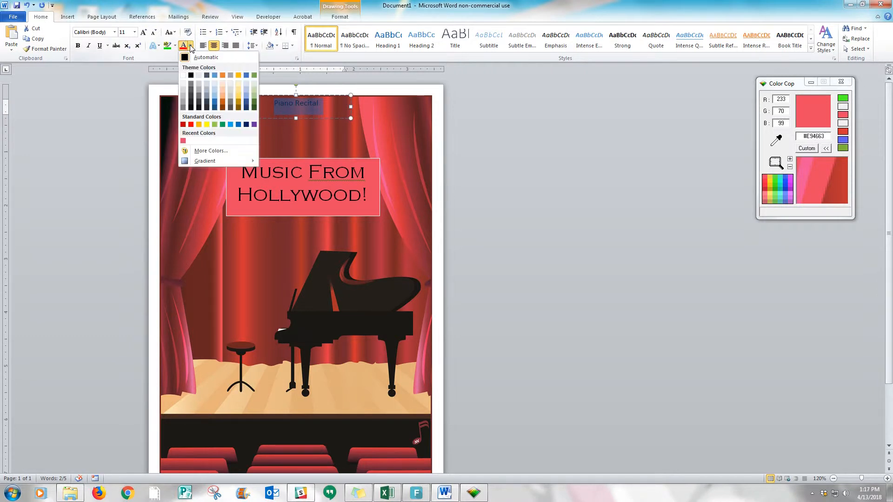
left_click(183, 78)
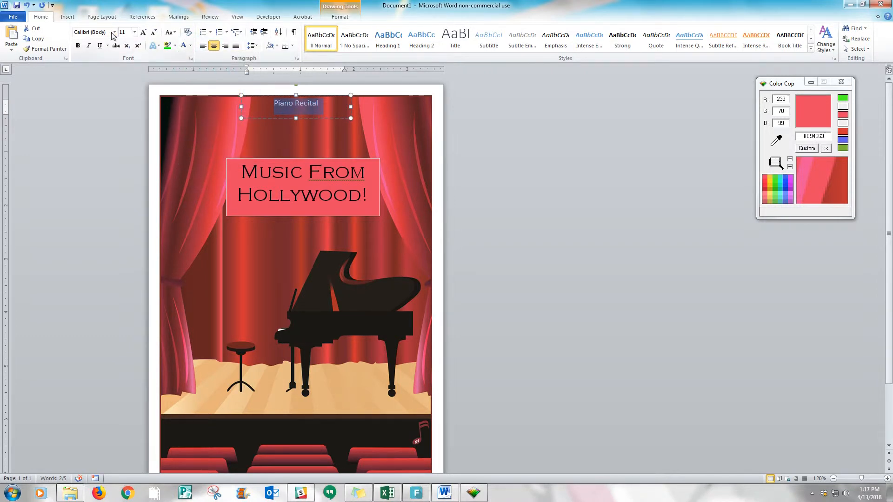
left_click(113, 32)
left_click(114, 84)
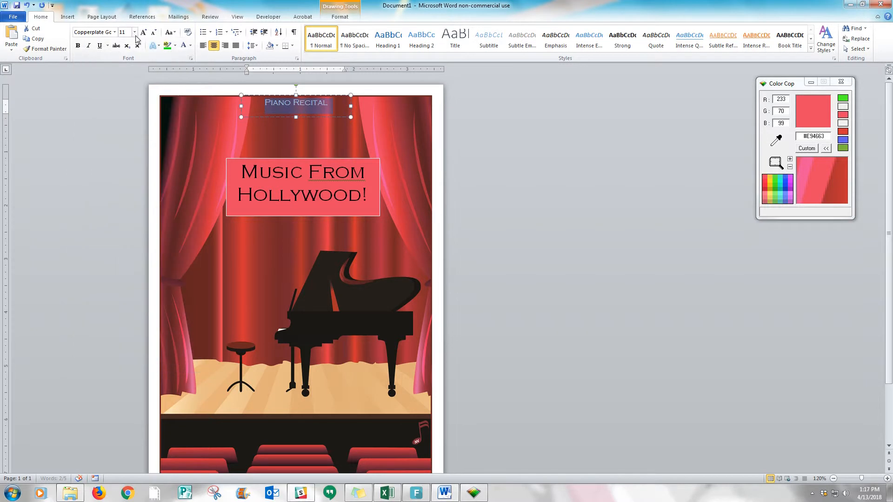
left_click(134, 33)
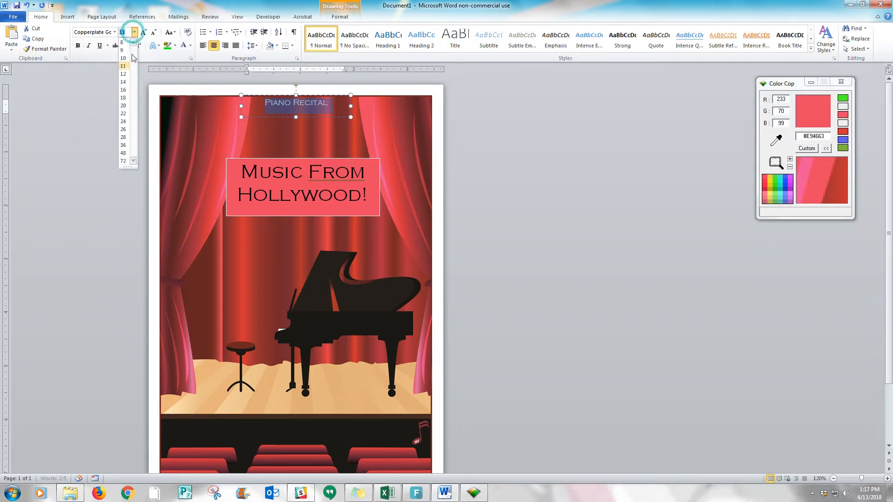
left_click(123, 82)
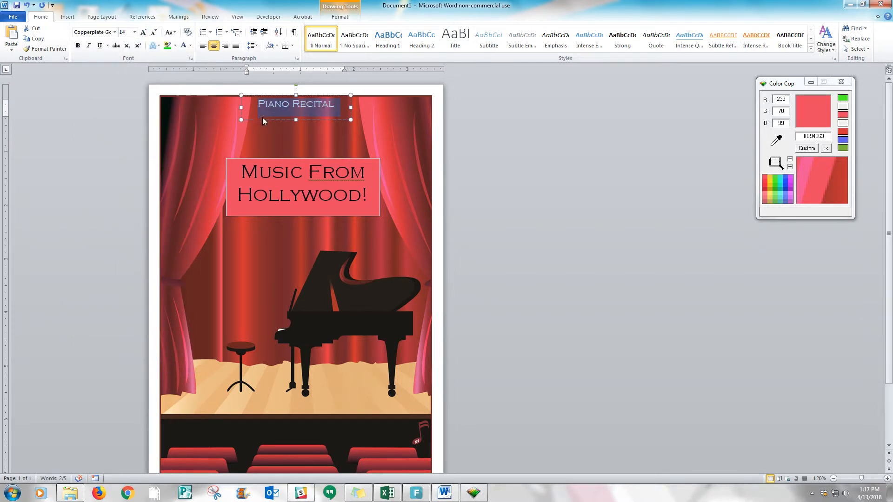
left_click_drag(262, 122, 258, 447)
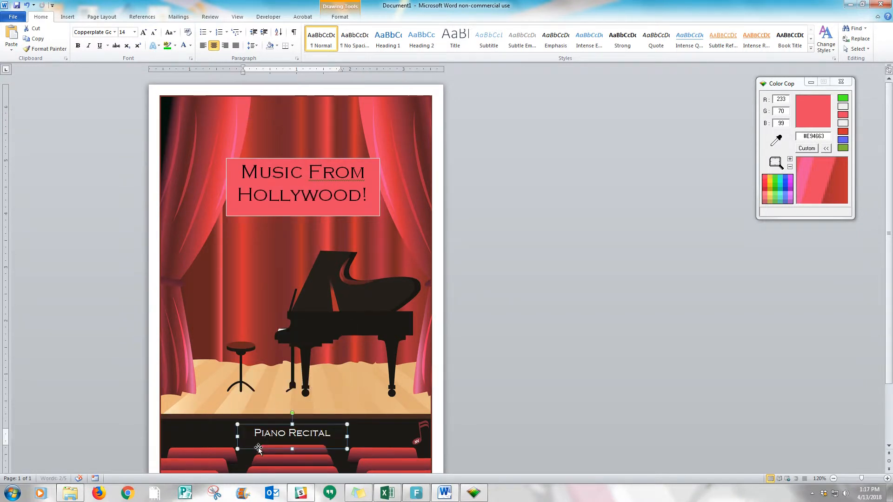
left_click(381, 437)
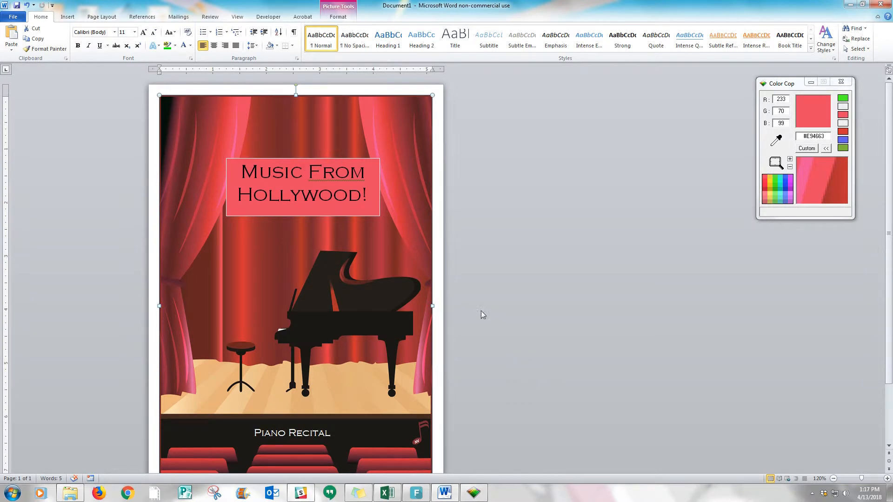
Start page 2 with 'Spring Piano Recital' centred in 24 pt Copperplate Gothic Light, automatic colour.
scroll(486, 328, "down", 3)
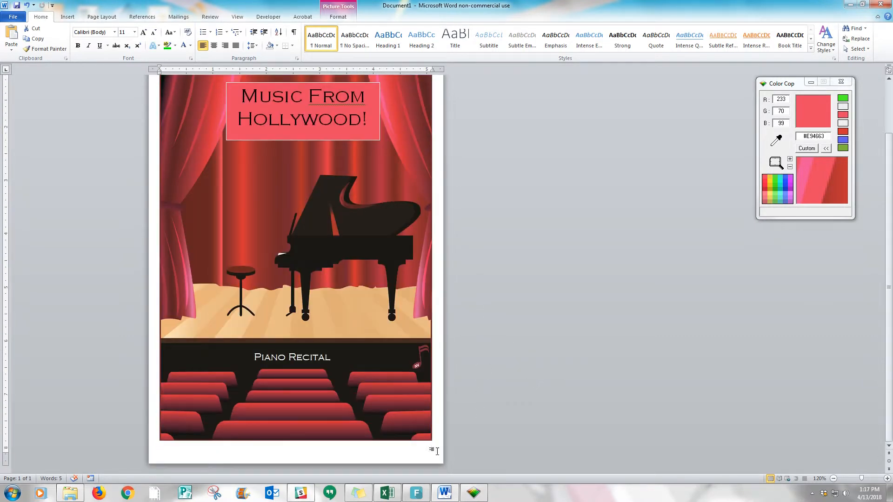
left_click(437, 451)
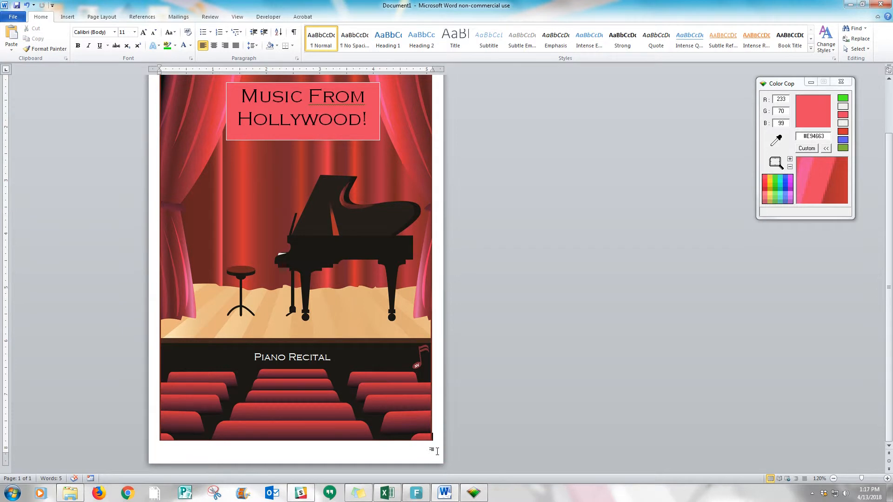
key("ctrl+Return")
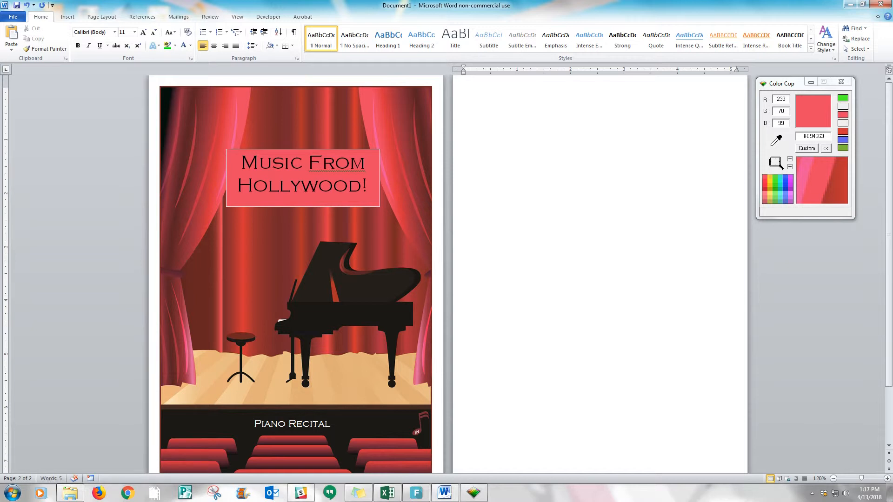
type("Spring P")
type("o Recital")
triple_click(531, 108)
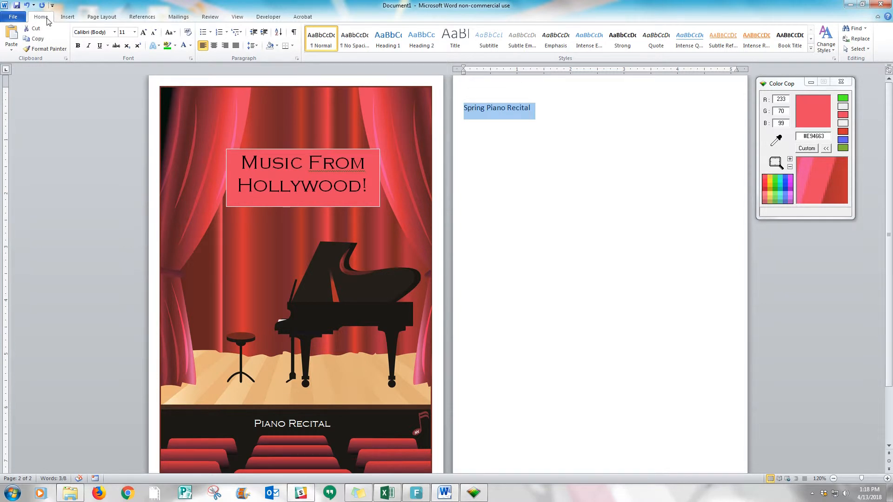
left_click(115, 32)
left_click(130, 85)
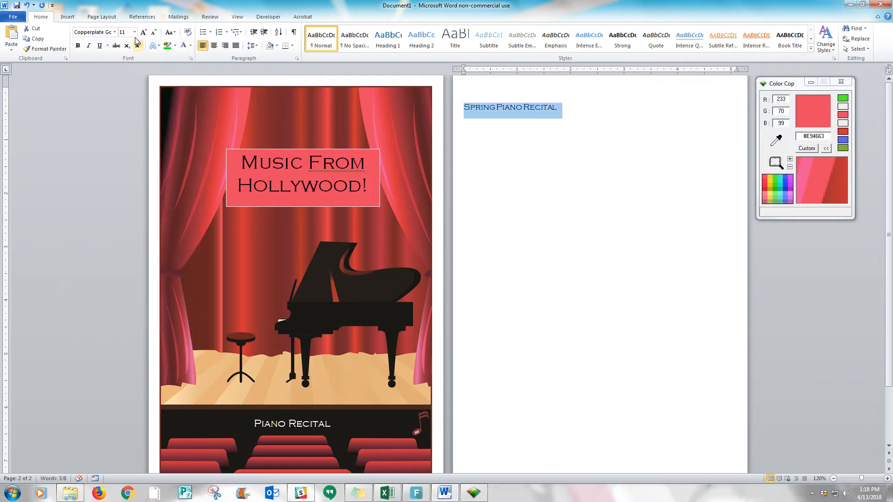
left_click(134, 32)
left_click(126, 119)
left_click(190, 45)
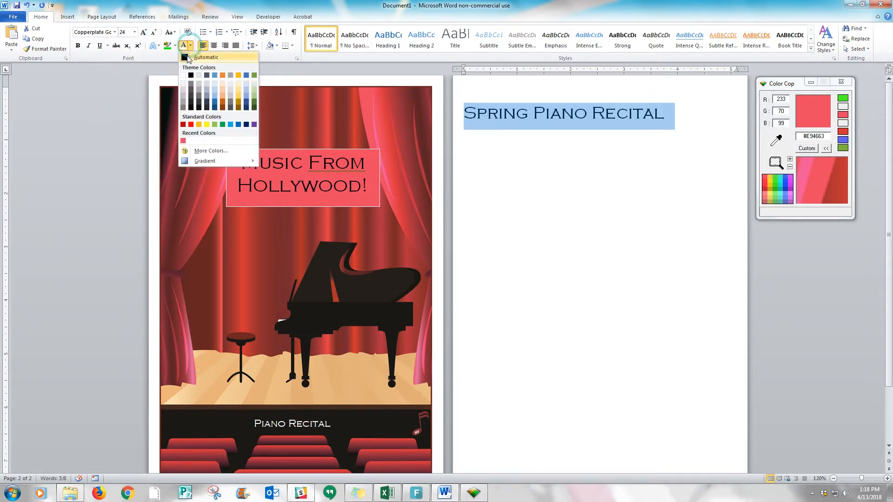
left_click(186, 61)
left_click(214, 45)
left_click(707, 112)
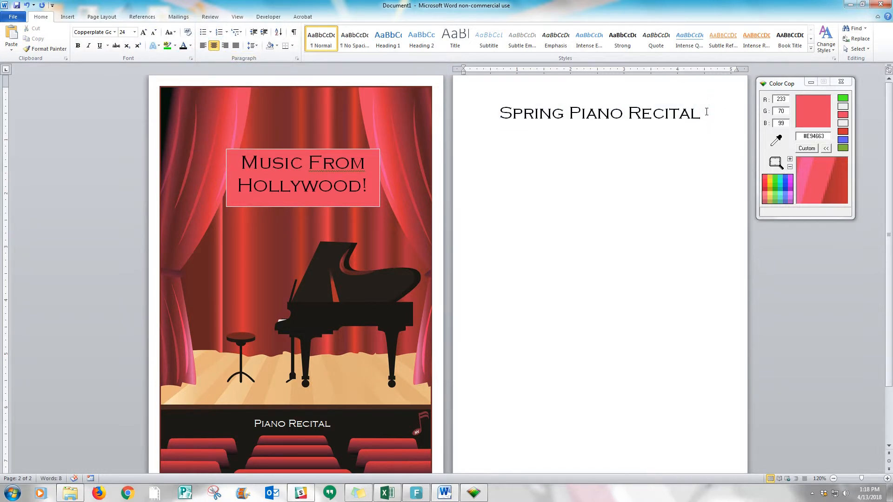
Add a new left-aligned line below the heading in Arial 12 pt.
key("Return")
left_click(203, 46)
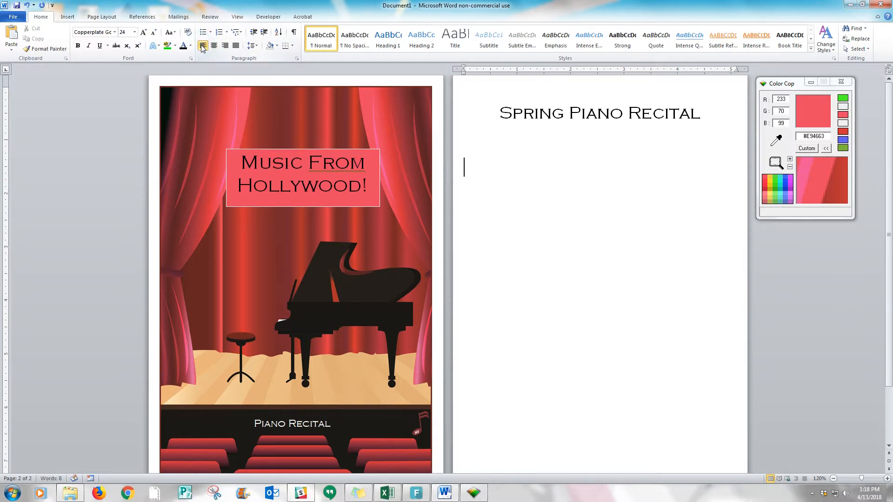
left_click(115, 32)
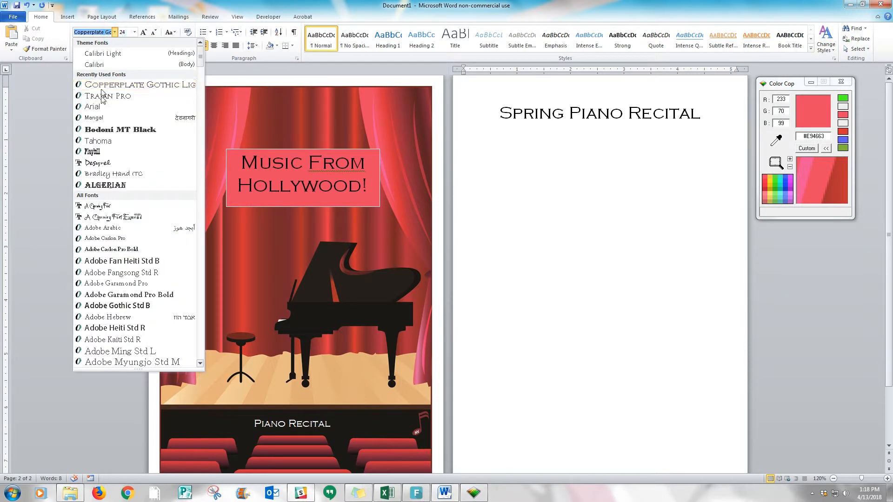
left_click(97, 107)
left_click(134, 32)
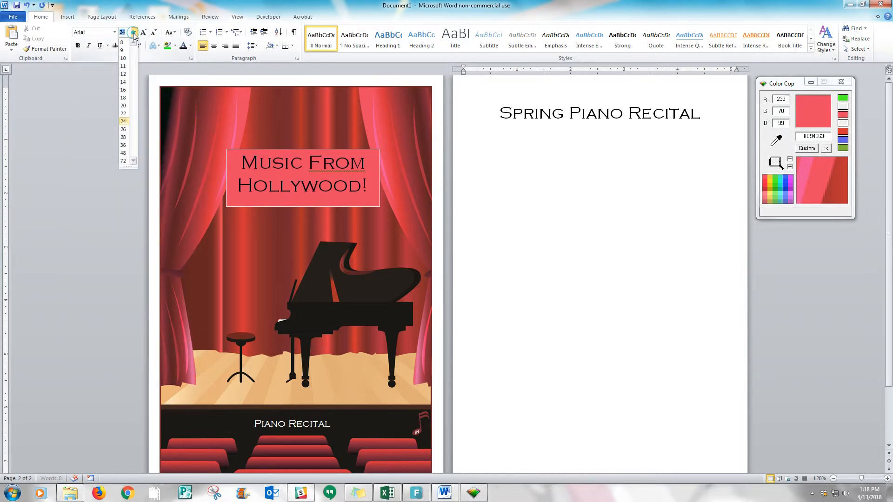
left_click(124, 74)
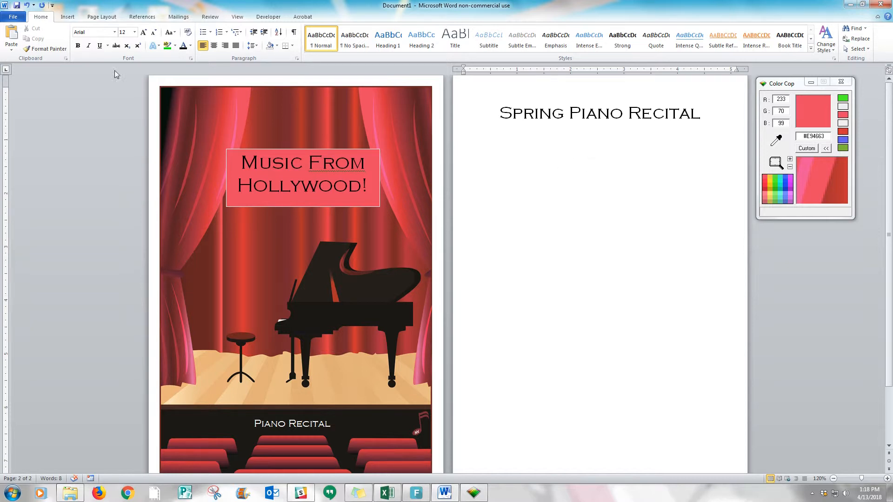
Insert a 2x2 table on page 2 and make its first row taller.
left_click(67, 17)
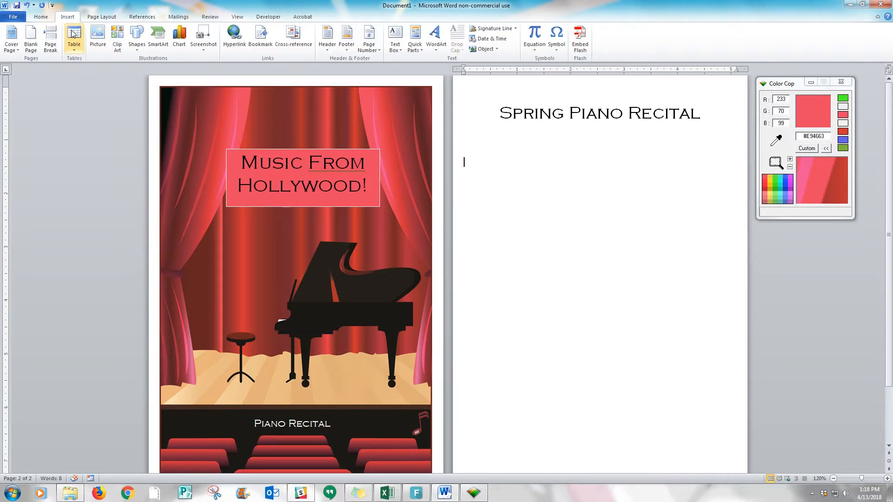
left_click(74, 37)
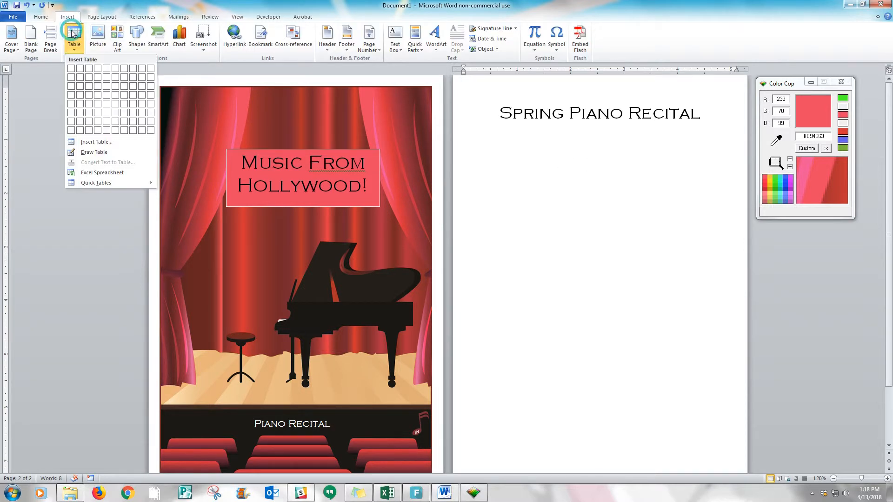
left_click(81, 78)
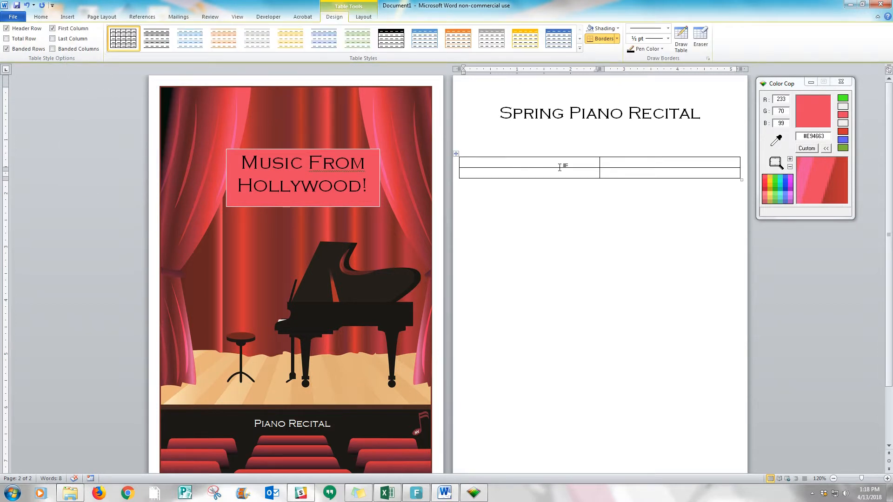
left_click_drag(555, 167, 554, 189)
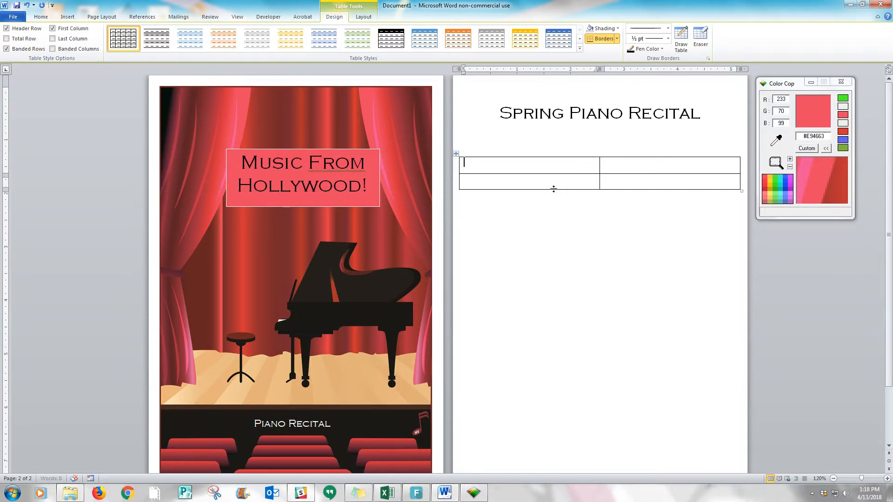
Fill in 'The Flower Song', 'Arr:' with the arranger's name, and the performer's name in row two.
left_click(474, 166)
type("The Flower Song")
left_click(623, 164)
type("Arr;")
key("BackSpace")
type(":")
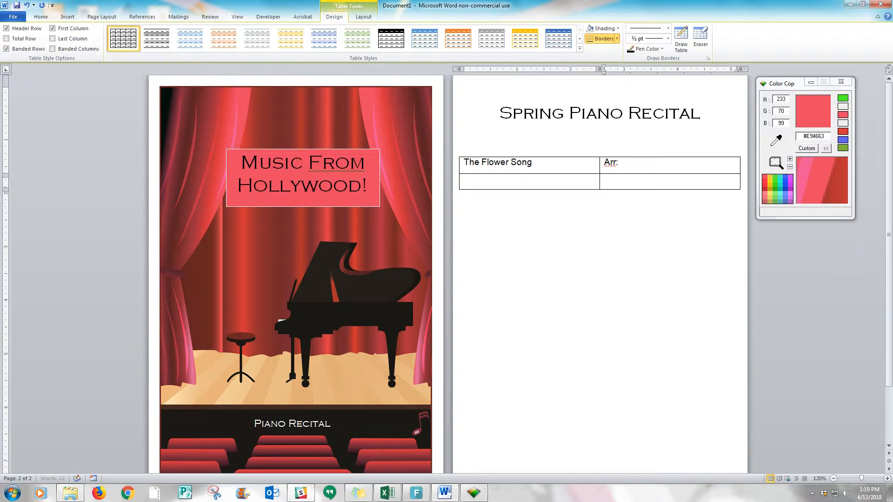
type(" Andrea West")
left_click(493, 181)
type("Little Janie")
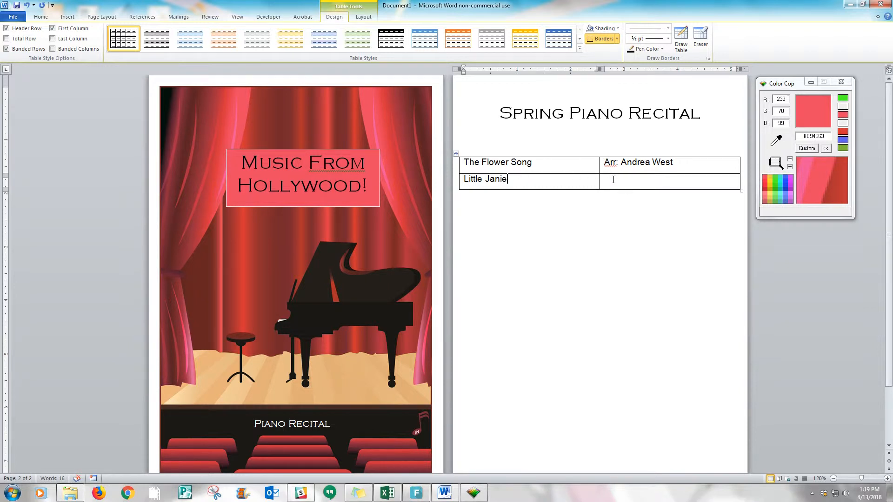
left_click_drag(613, 180, 588, 181)
Merge table row two into one cell and centre the performer's name.
right_click(587, 182)
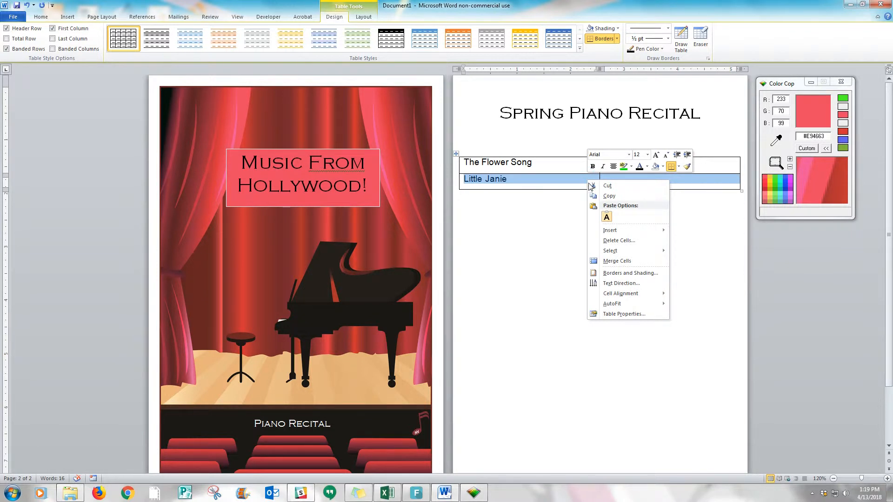
left_click(617, 261)
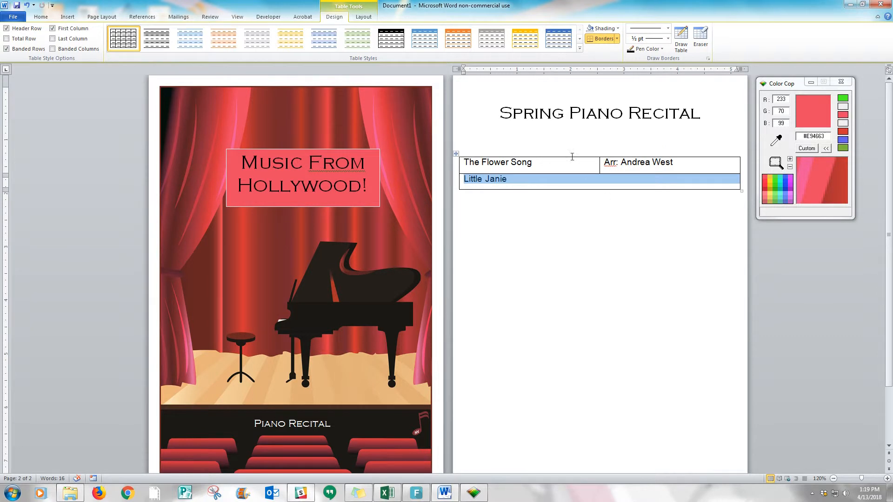
left_click(42, 18)
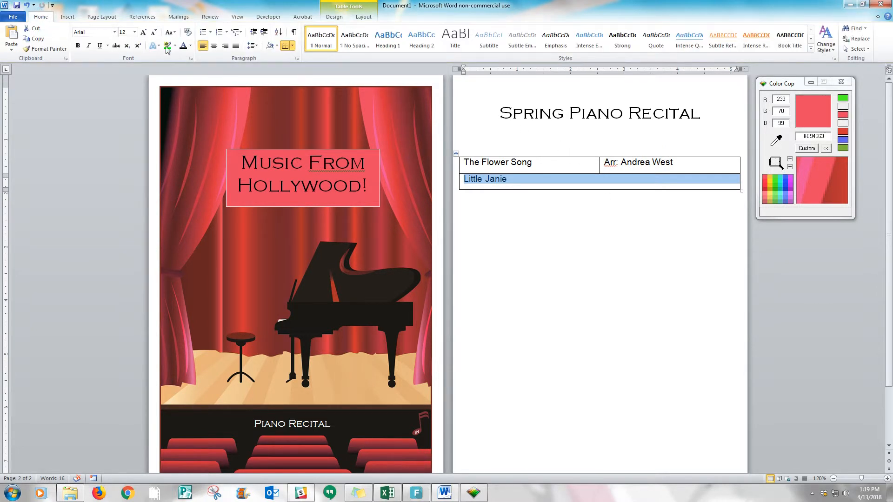
left_click(213, 46)
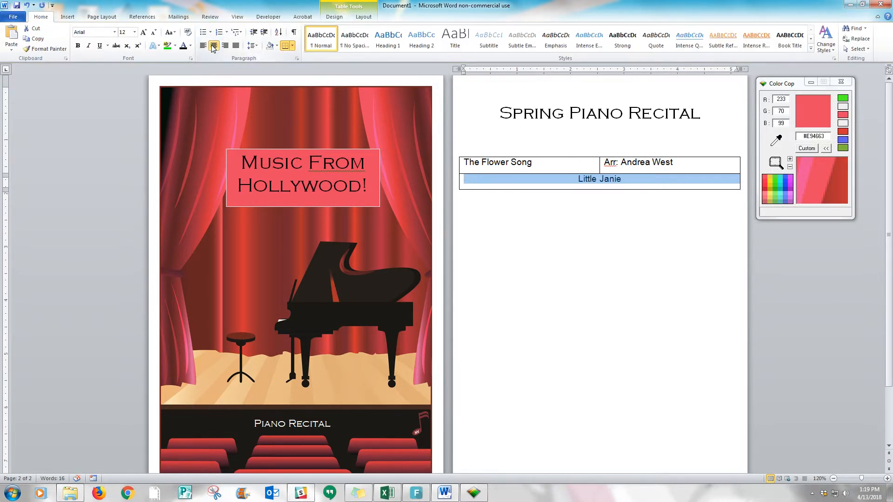
Right-align the arranger credit in the first row.
left_click_drag(673, 163, 604, 163)
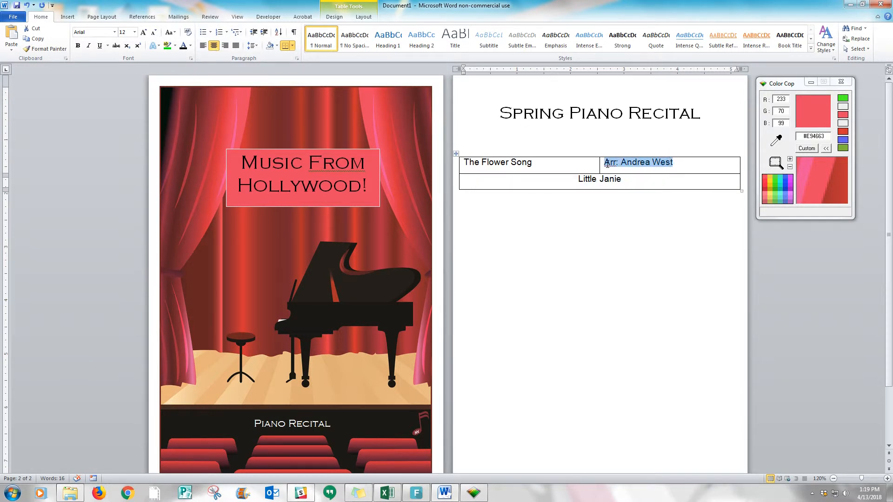
left_click(224, 46)
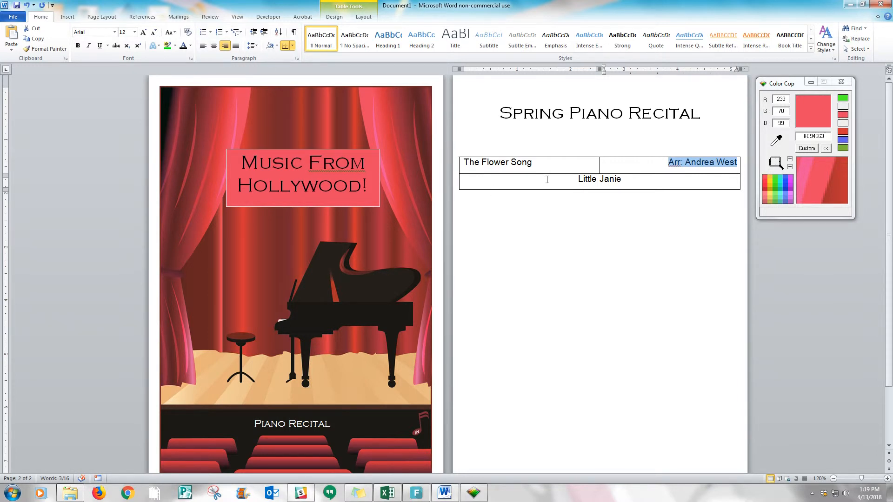
left_click(584, 213)
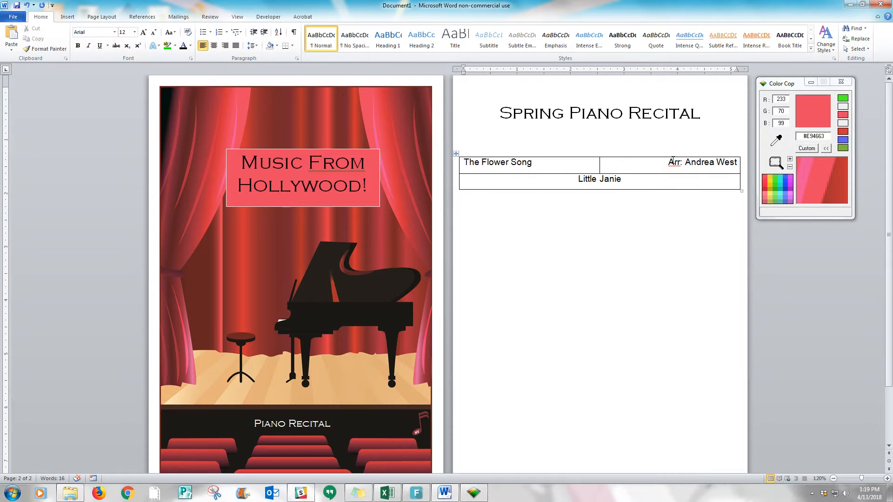
Draw a straight line across the first row from the song title to the arranger credit.
left_click(67, 17)
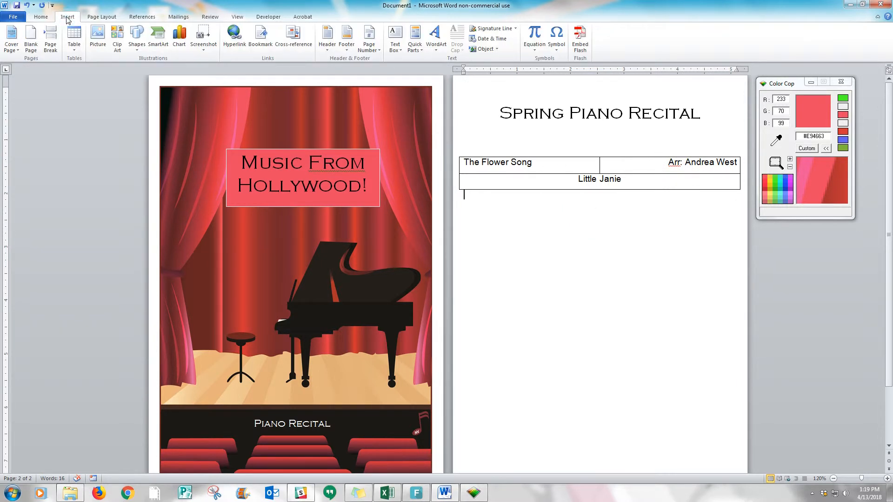
left_click(137, 37)
left_click(144, 69)
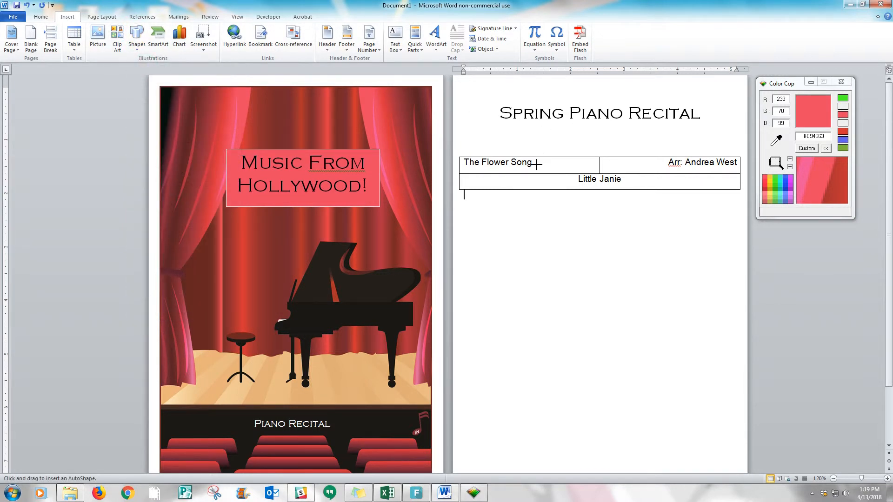
left_click_drag(535, 165, 666, 166)
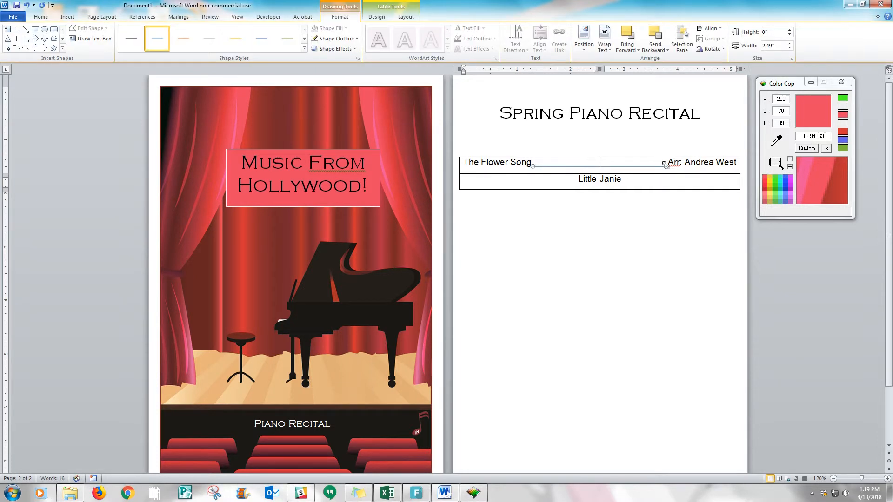
left_click(134, 41)
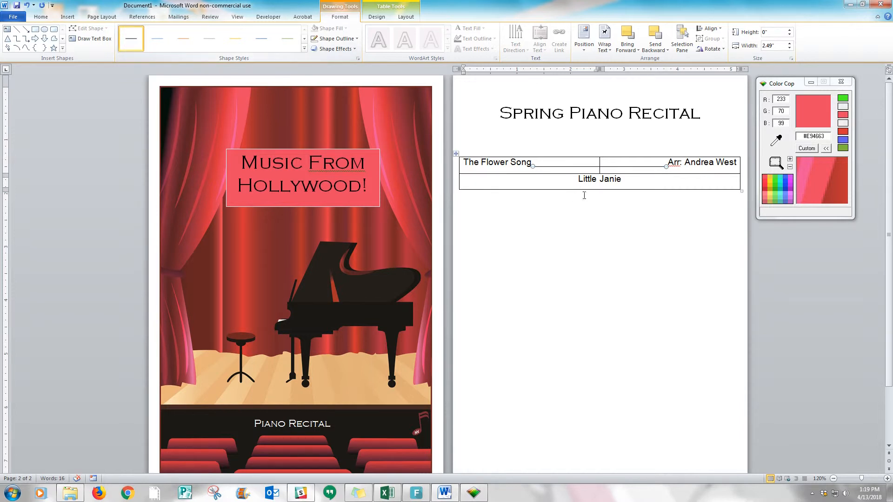
Change the line's dash type to Round Dot.
right_click(553, 168)
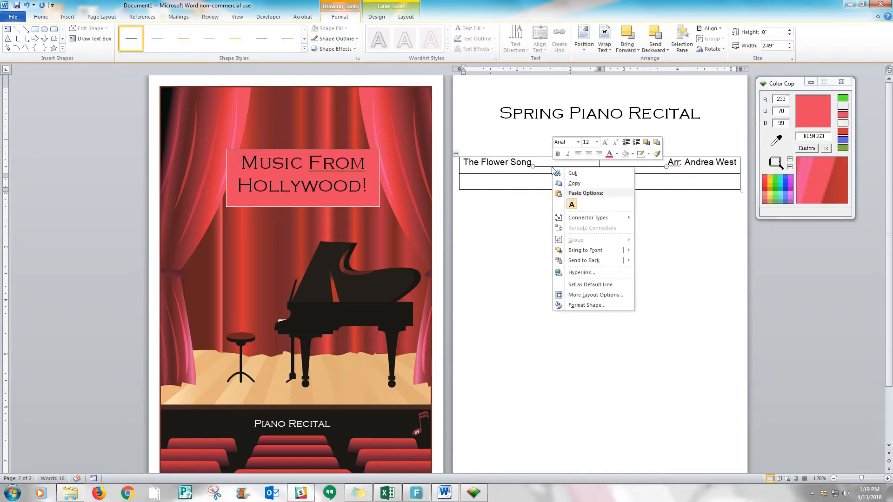
left_click(585, 306)
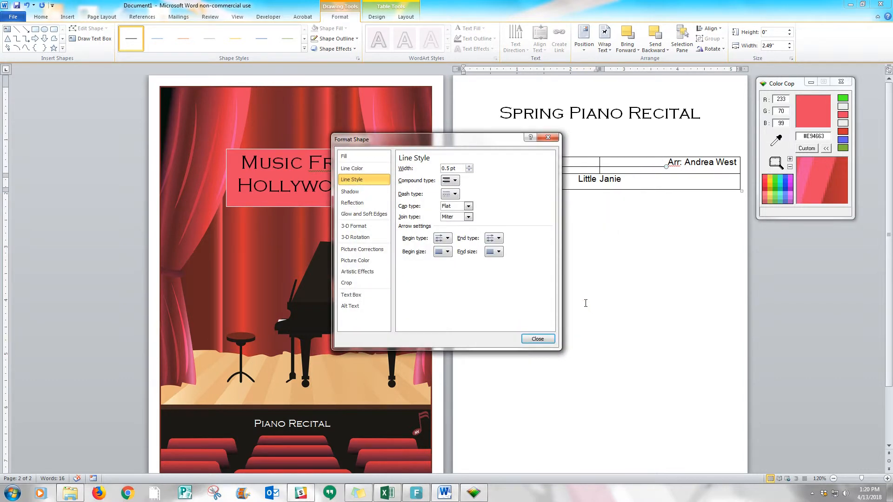
left_click(455, 194)
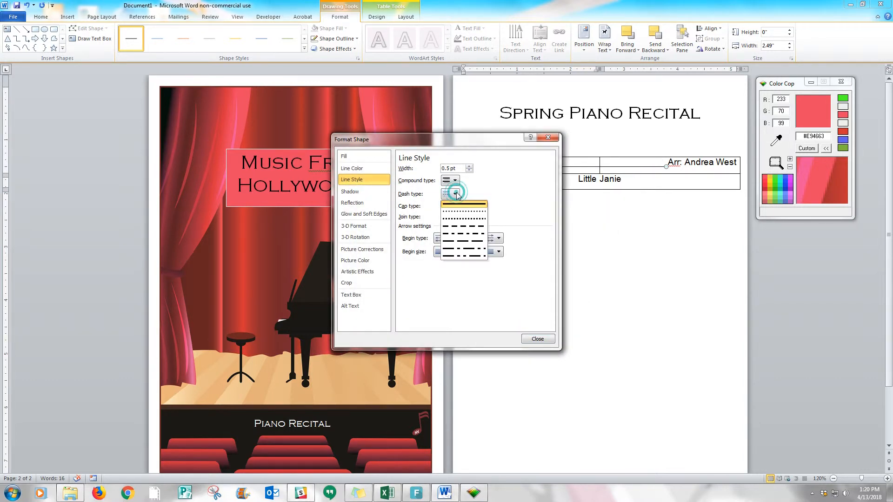
left_click(456, 221)
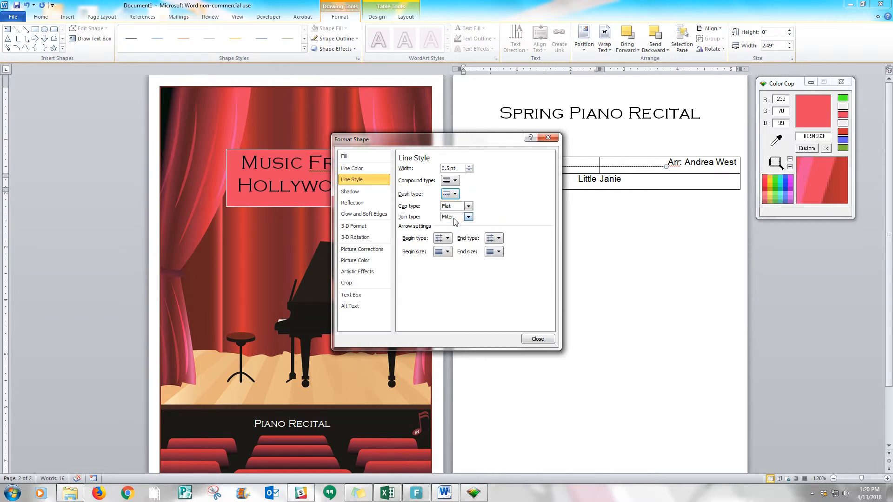
left_click(538, 340)
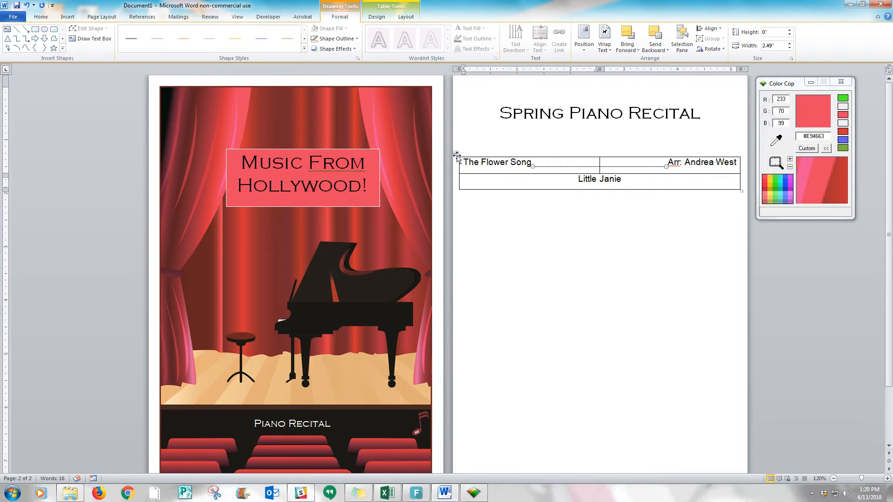
left_click(455, 153)
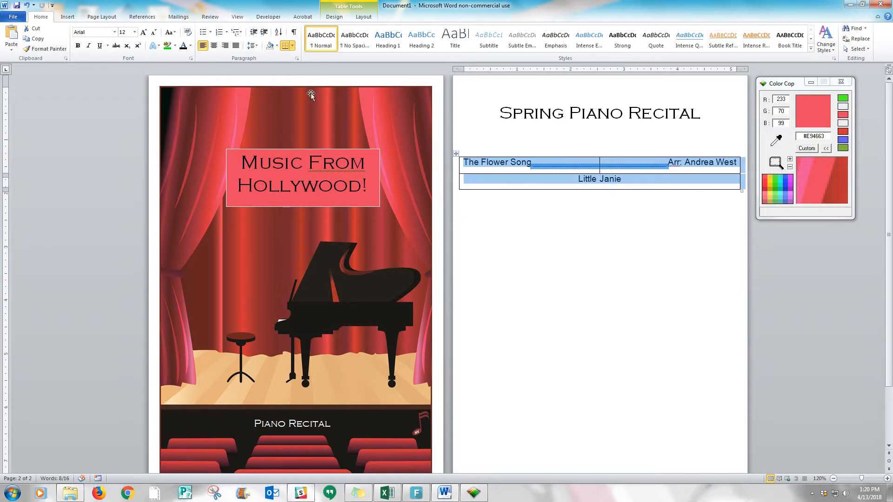
left_click(16, 21)
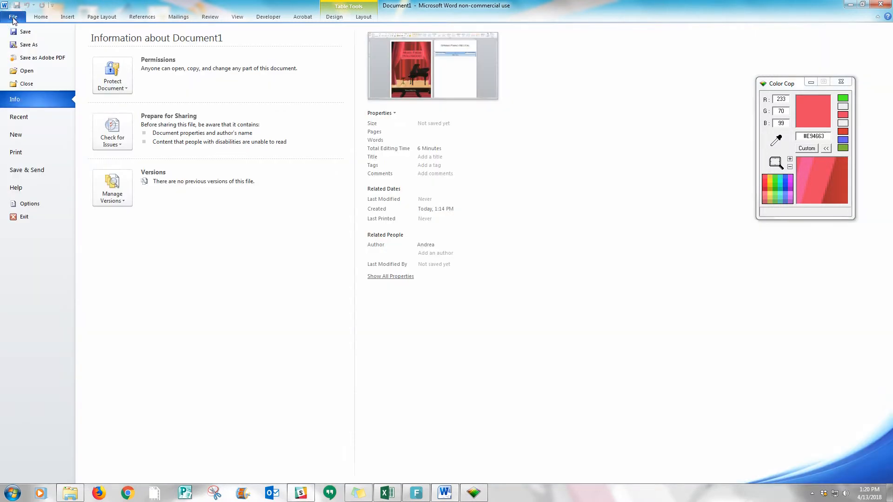
left_click(24, 155)
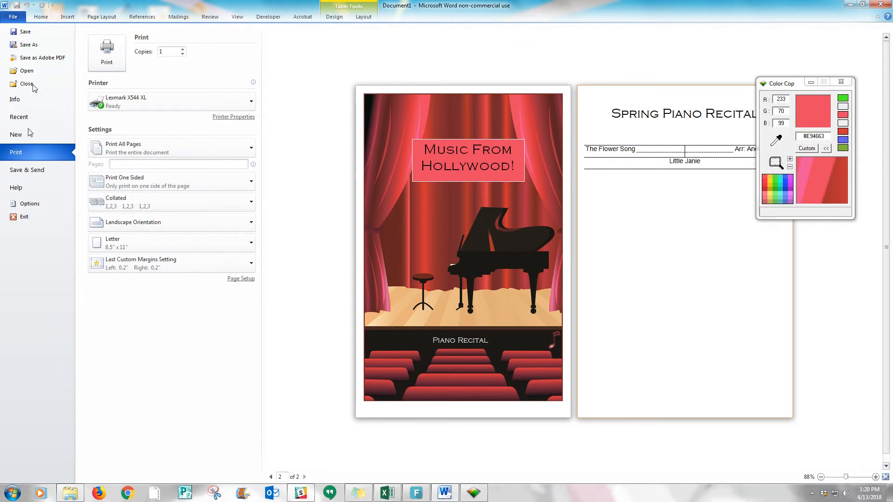
left_click(40, 17)
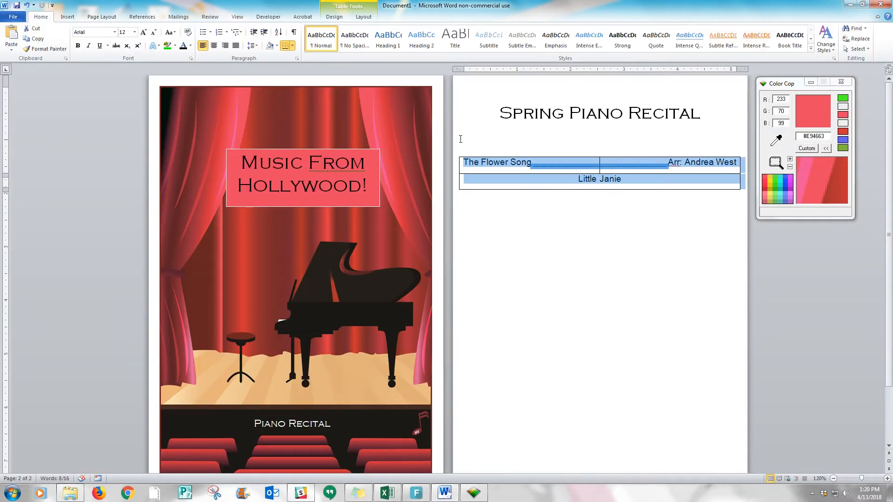
Apply the None border setting to the page-2 program table, then close Color Cop.
right_click(499, 168)
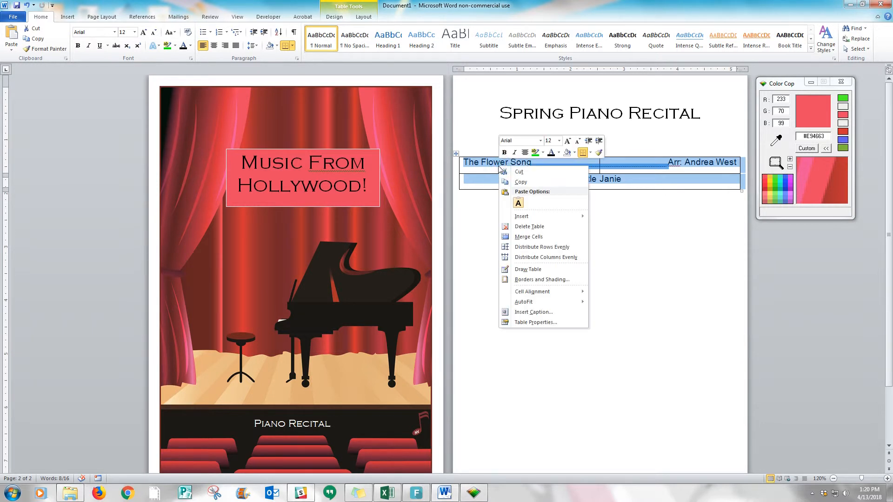
left_click(538, 279)
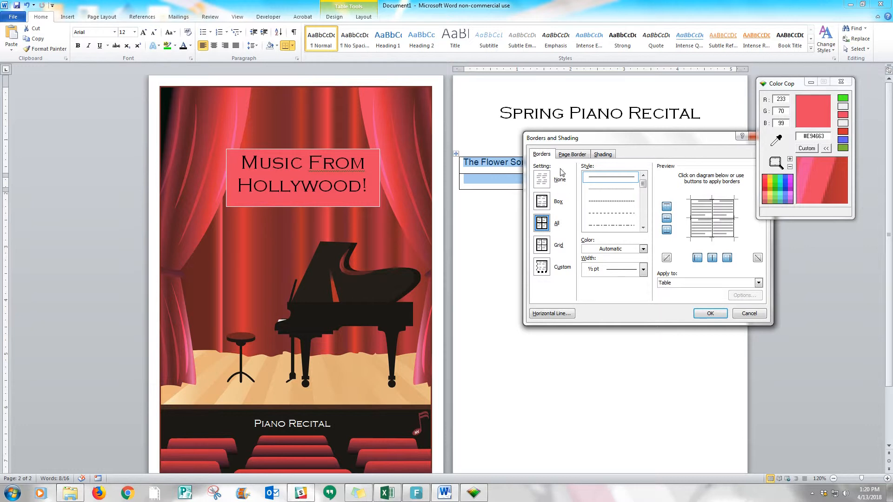
left_click(544, 183)
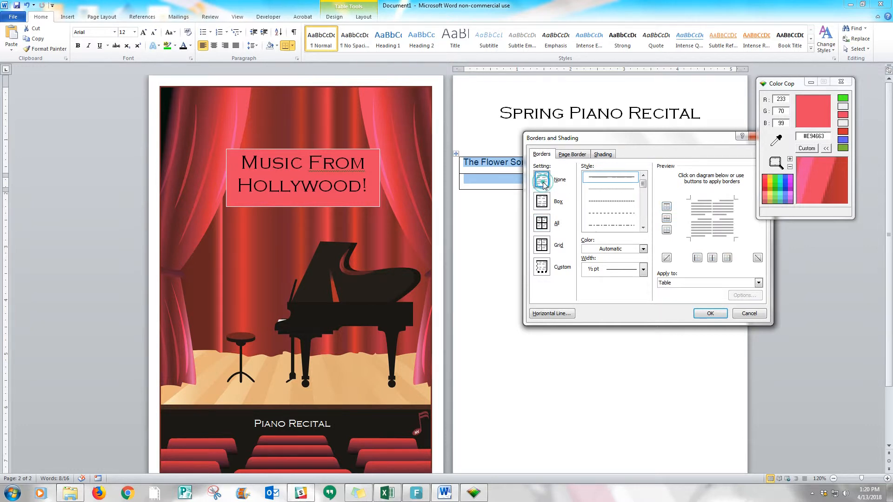
left_click(709, 313)
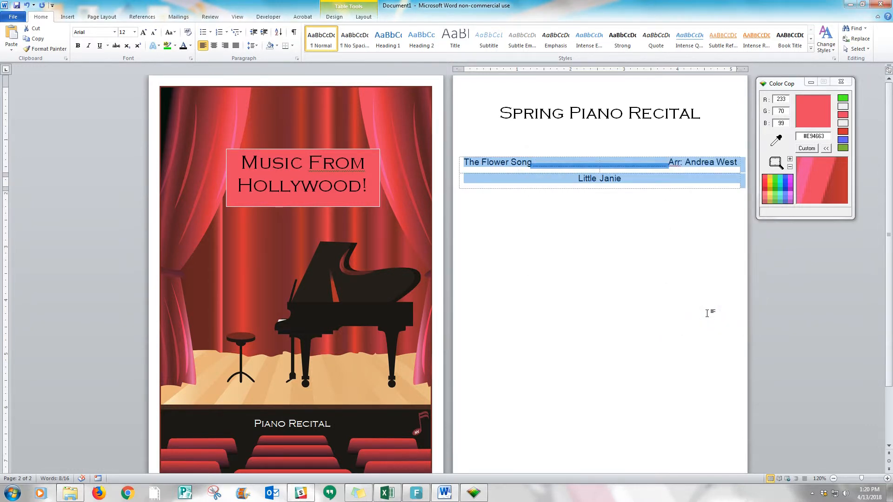
left_click(844, 82)
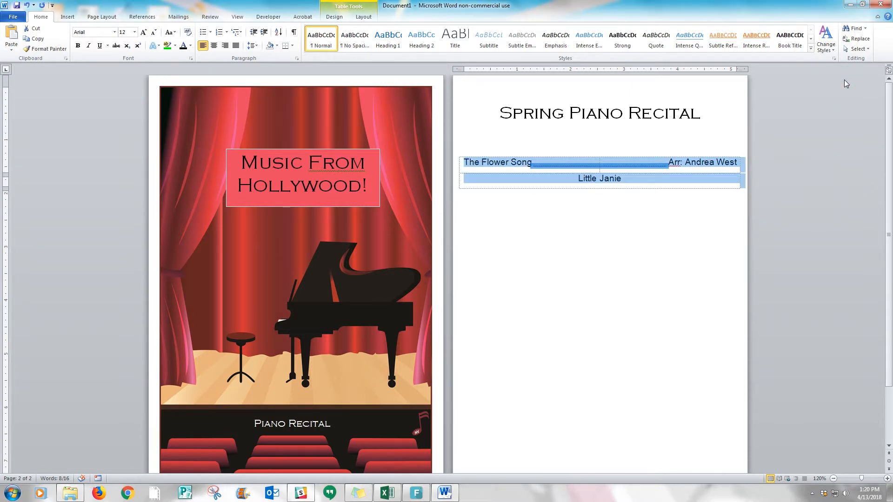